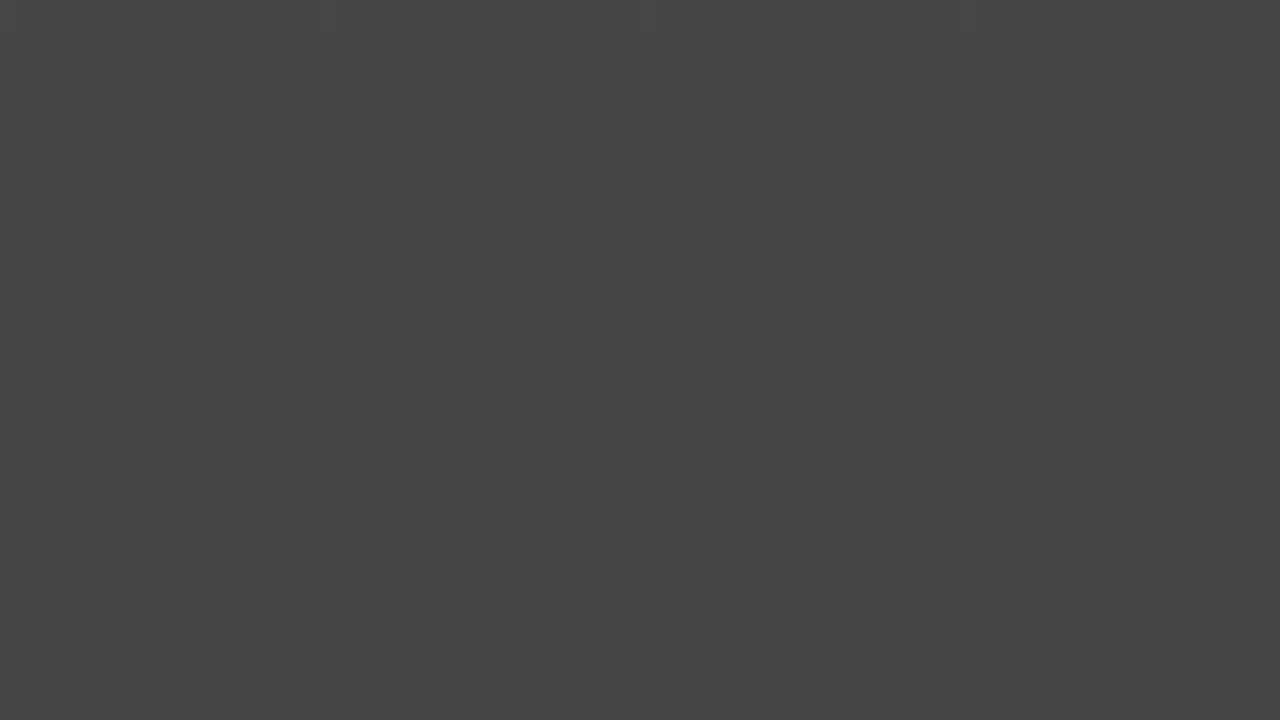
# Step: Launch Adobe Photoshop Lightroom 5 64-bit from a Start search for 'light' and maximize it
pyautogui.write('lightroom 5 64-bit')
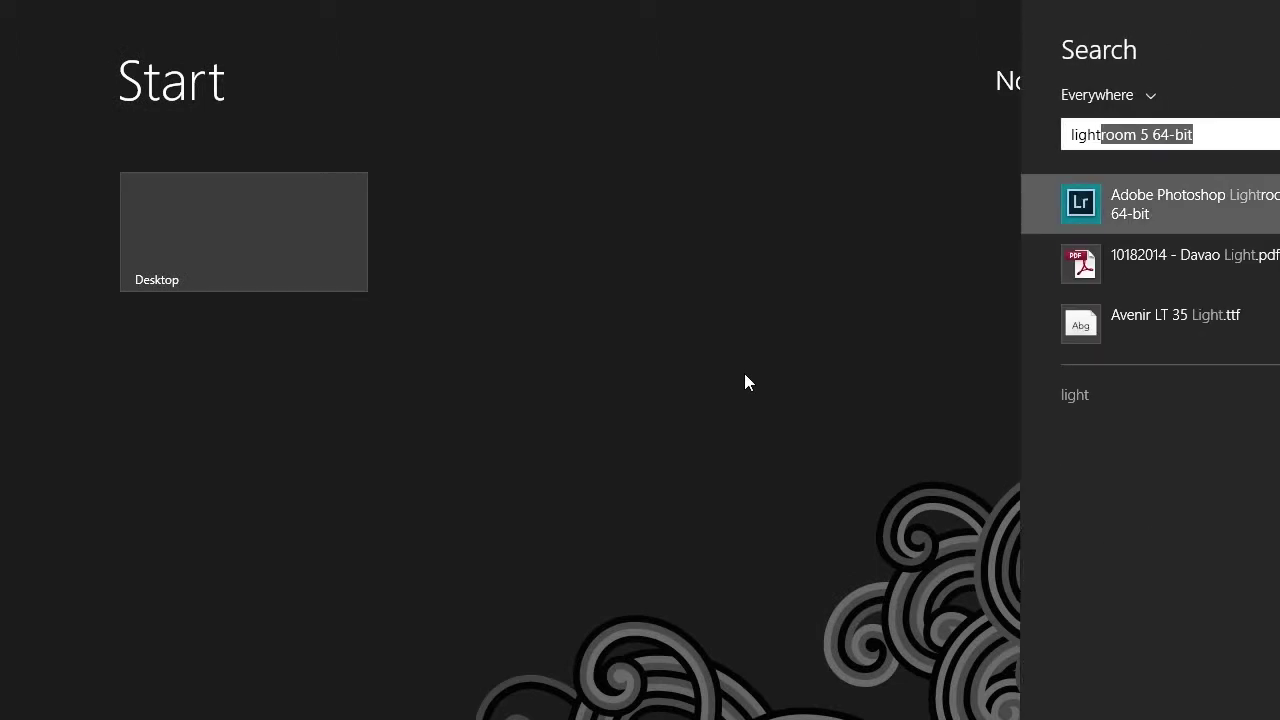
pyautogui.click(1116, 193)
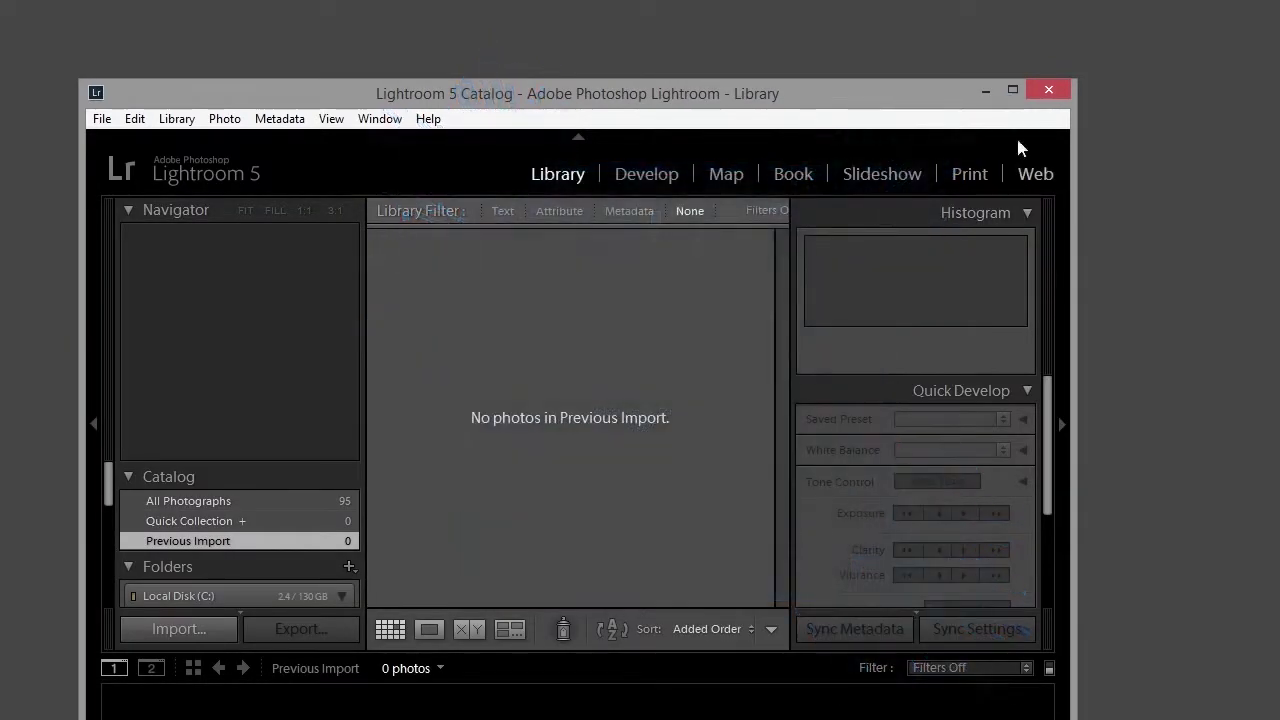
pyautogui.click(1010, 89)
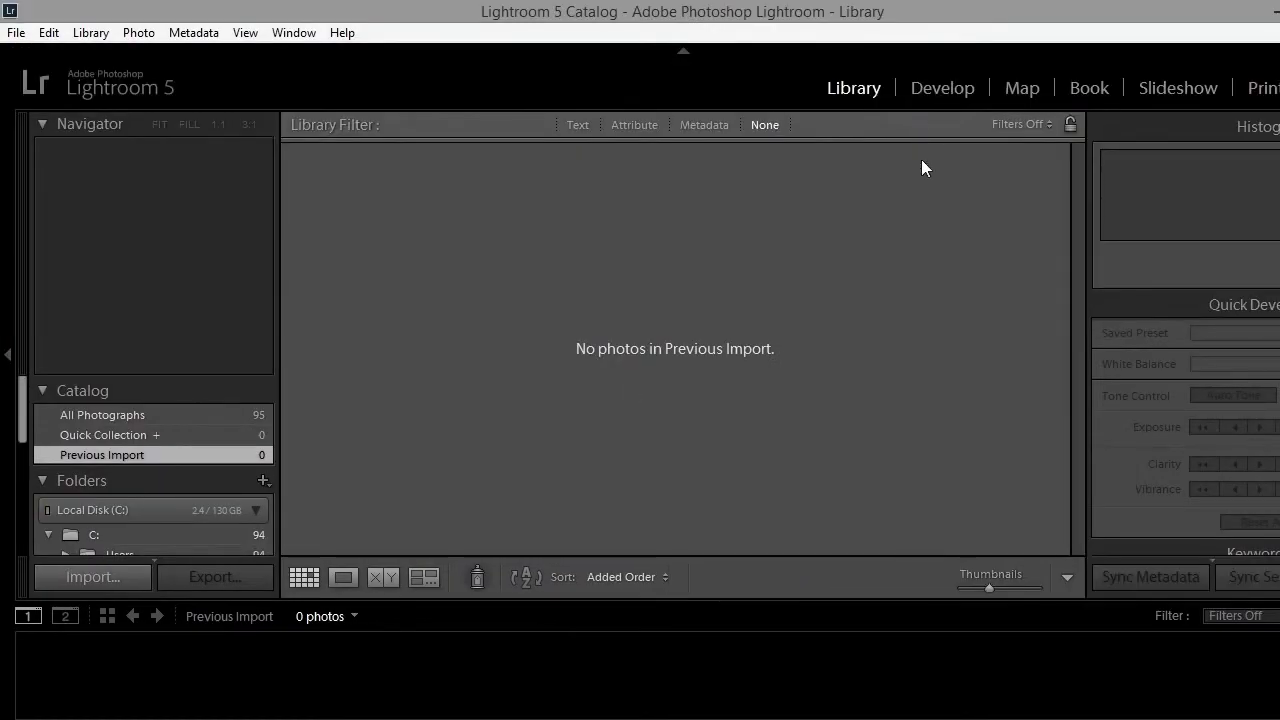
pyautogui.press('super+e')
# Step: Maximize File Explorer and navigate to the Local Disk (C:) drive
pyautogui.doubleClick(640, 350)
pyautogui.click(1187, 122)
pyautogui.scroll(-8, 763, 505)
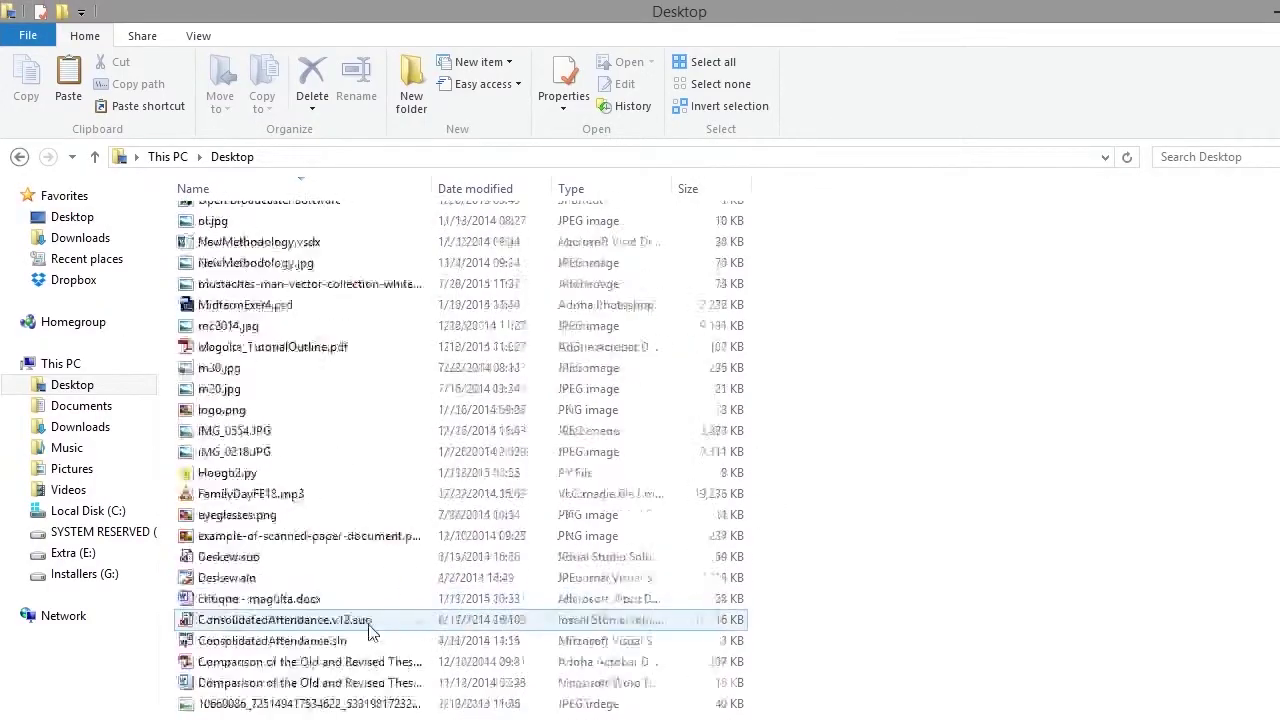
pyautogui.scroll(-8, 571, 680)
pyautogui.scroll(-2, 300, 600)
pyautogui.click(115, 517)
# Step: Preview Photo.jpg from the C: drive full-screen in Windows Photo Viewer
pyautogui.click(300, 646)
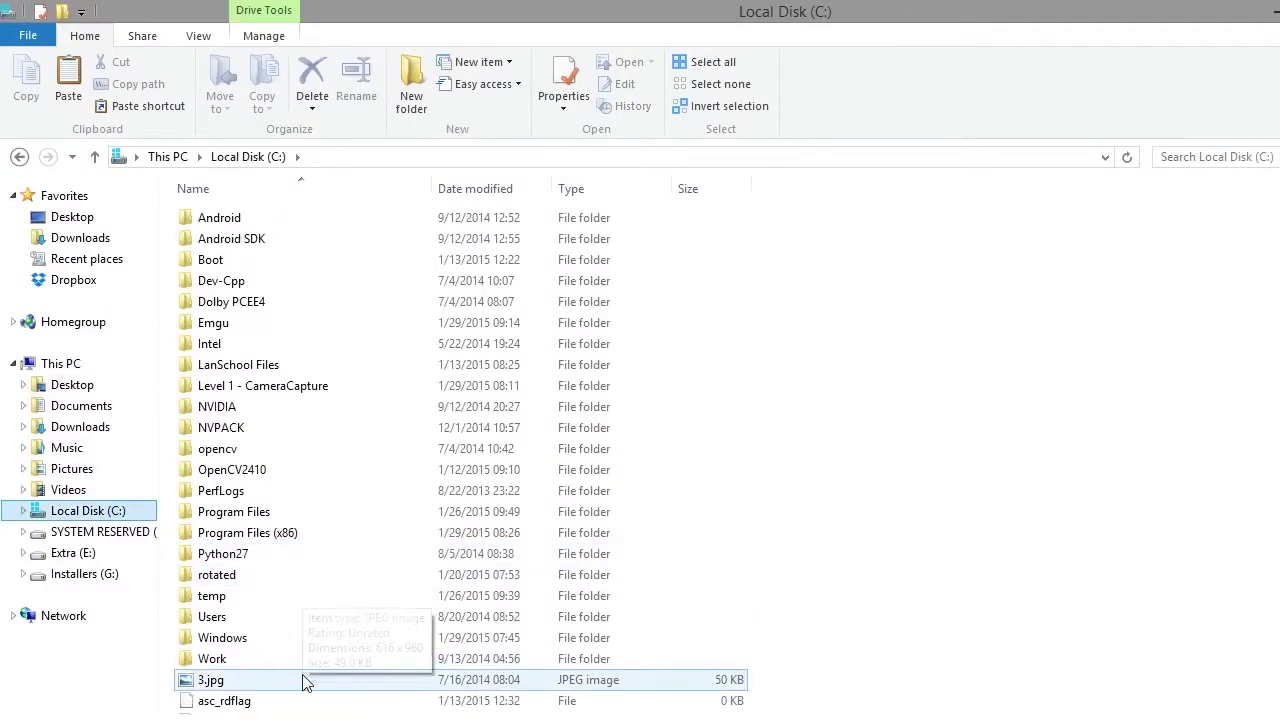
pyautogui.scroll(-1, 400, 670)
pyautogui.keyDown('ctrl'); pyautogui.click(258, 665); pyautogui.keyUp('ctrl')
pyautogui.doubleClick(258, 665)
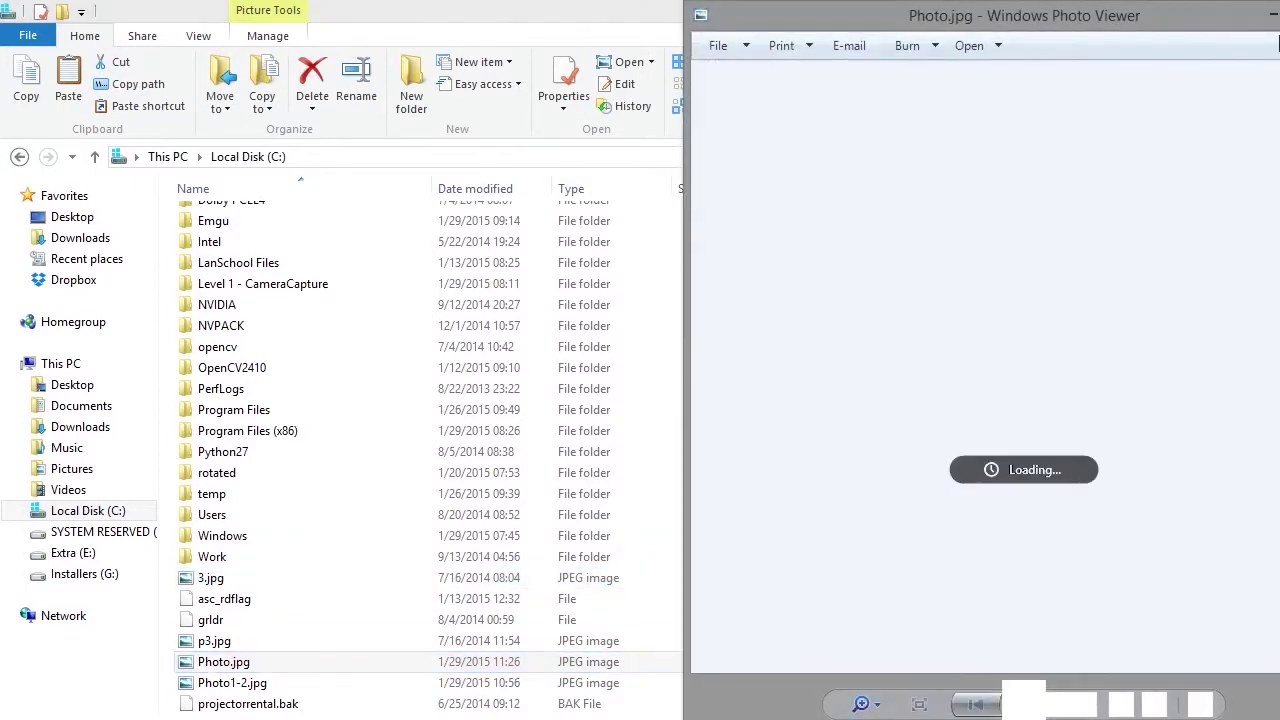
pyautogui.press('super+Up')
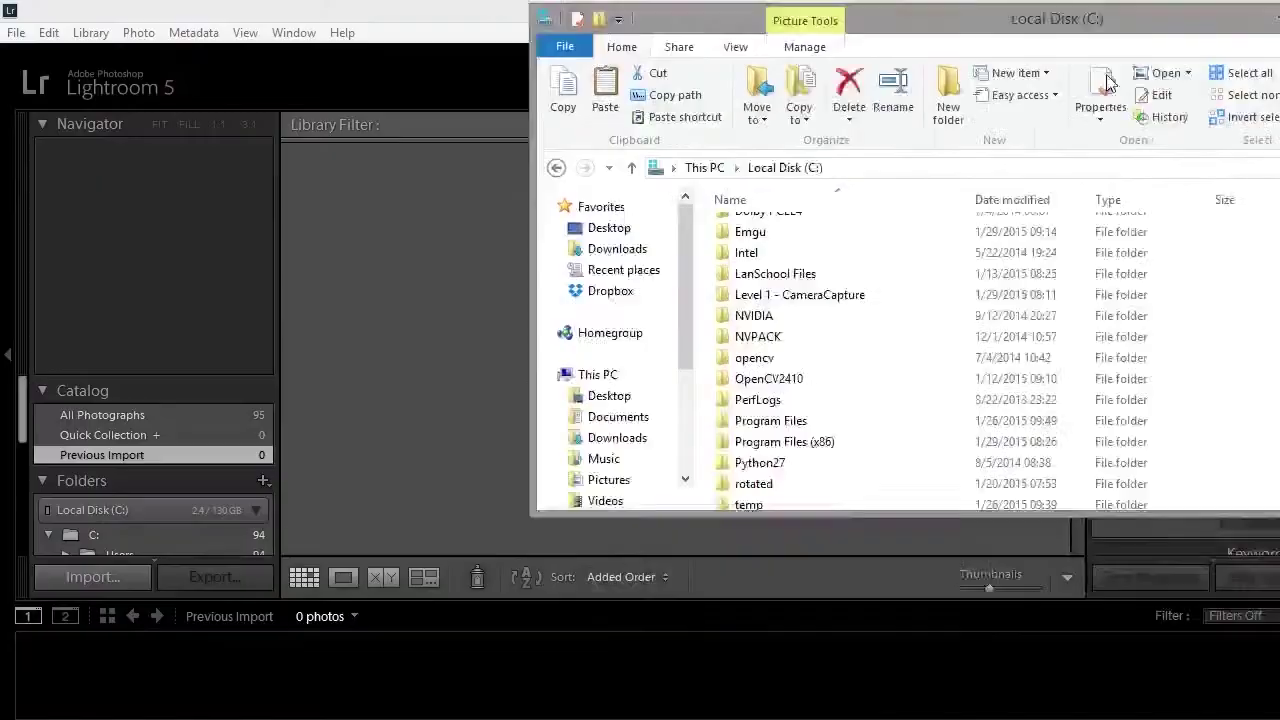
pyautogui.scroll(-1, 978, 520)
pyautogui.scroll(-2, 978, 580)
# Step: Import Photo.jpg into the catalog and open it in Develop, zoomed on the red hat
pyautogui.moveTo(978, 582); pyautogui.dragTo(618, 397)
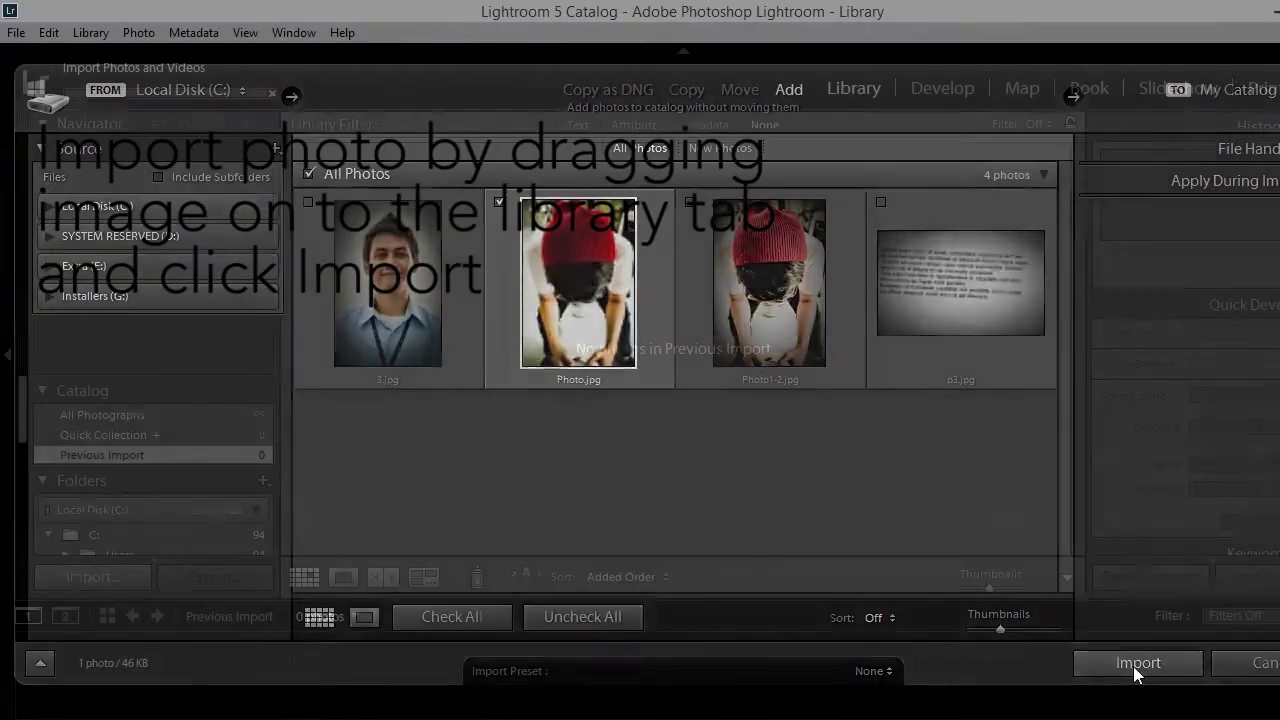
pyautogui.click(1138, 663)
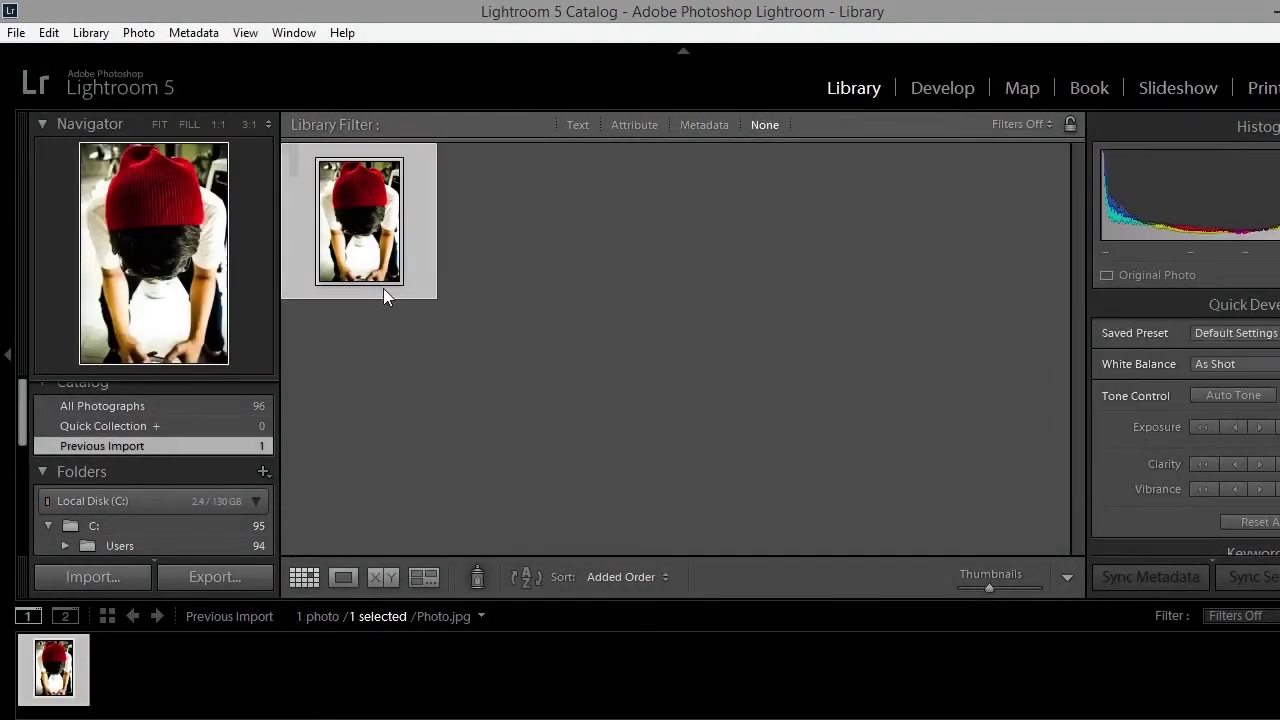
pyautogui.click(942, 90)
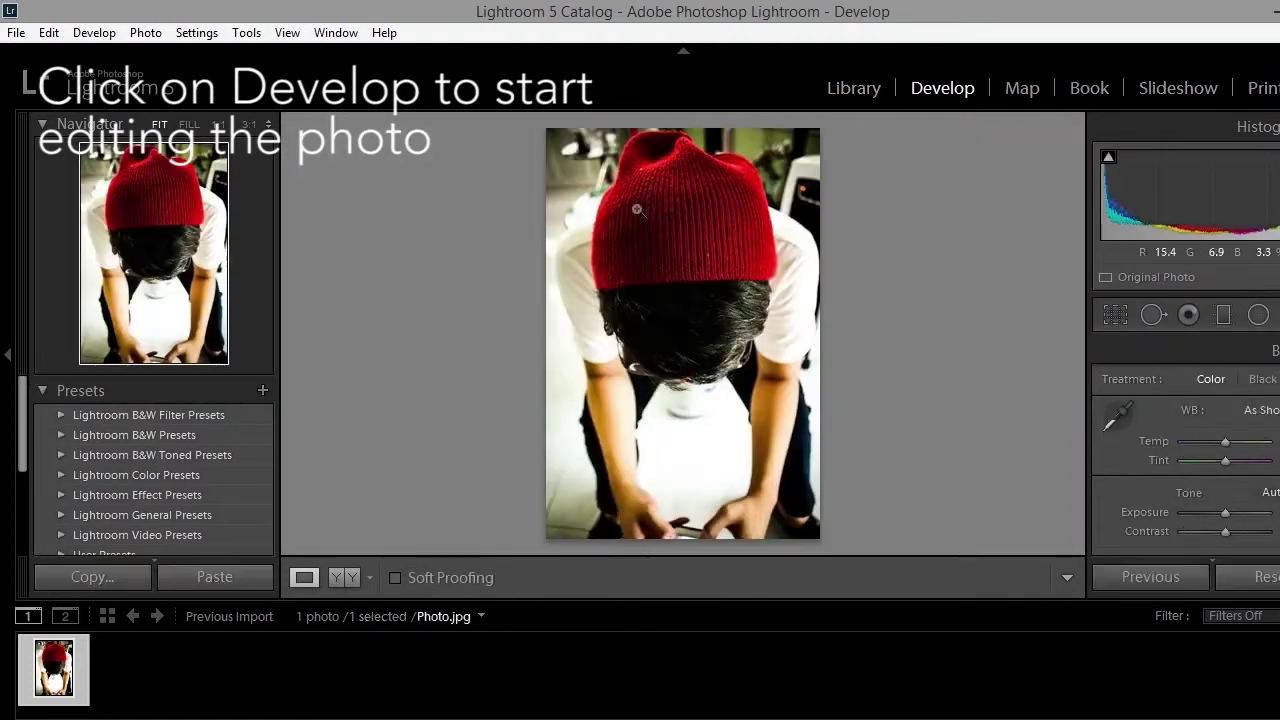
pyautogui.click(636, 209)
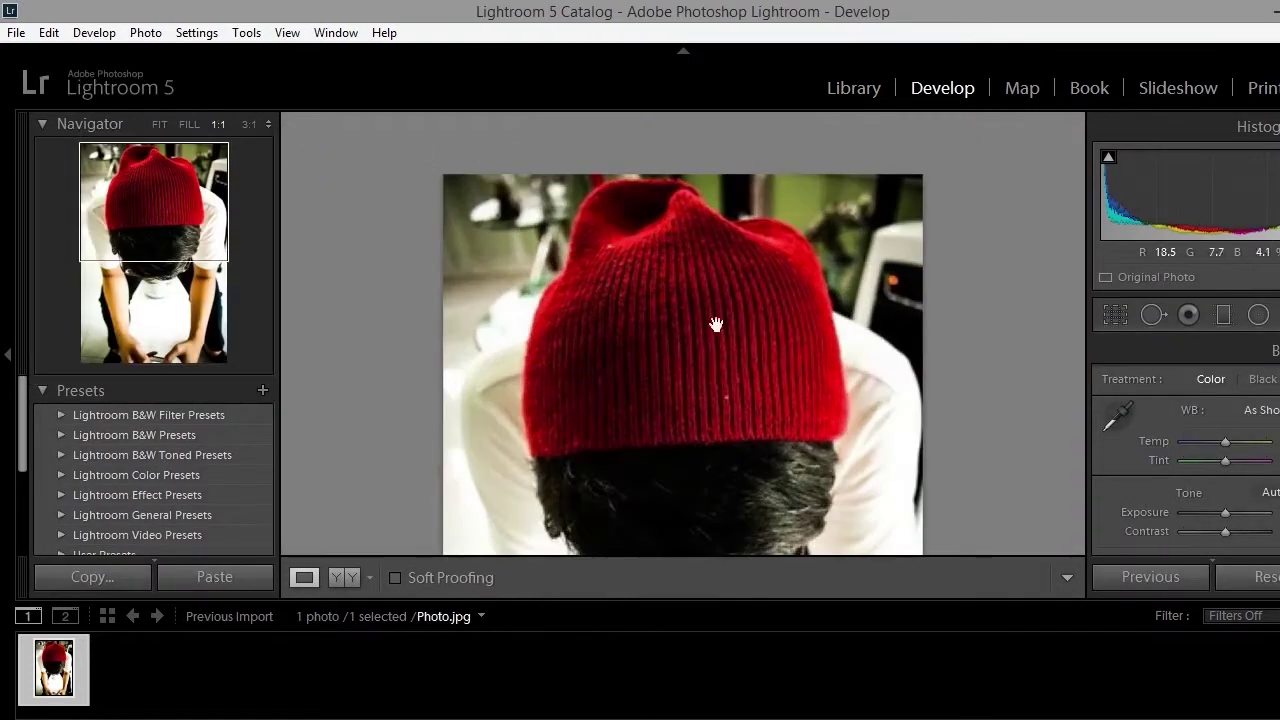
# Step: In the Basic panel, warm Temp, raise Exposure, and lower Contrast and Highlights
pyautogui.moveTo(723, 429)
pyautogui.mouseDown()
pyautogui.moveTo(755, 233)
pyautogui.moveTo(719, 365)
pyautogui.mouseUp()
pyautogui.click(719, 365)
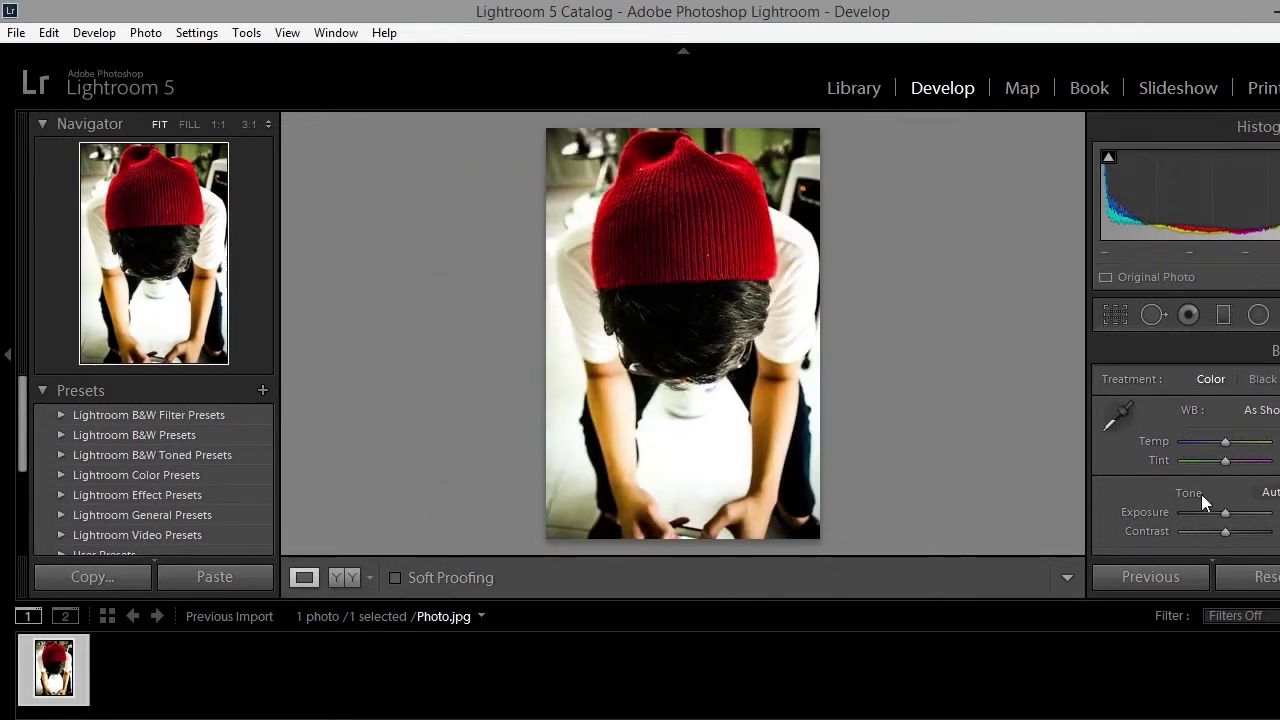
pyautogui.moveTo(1225, 441); pyautogui.dragTo(1236, 442)
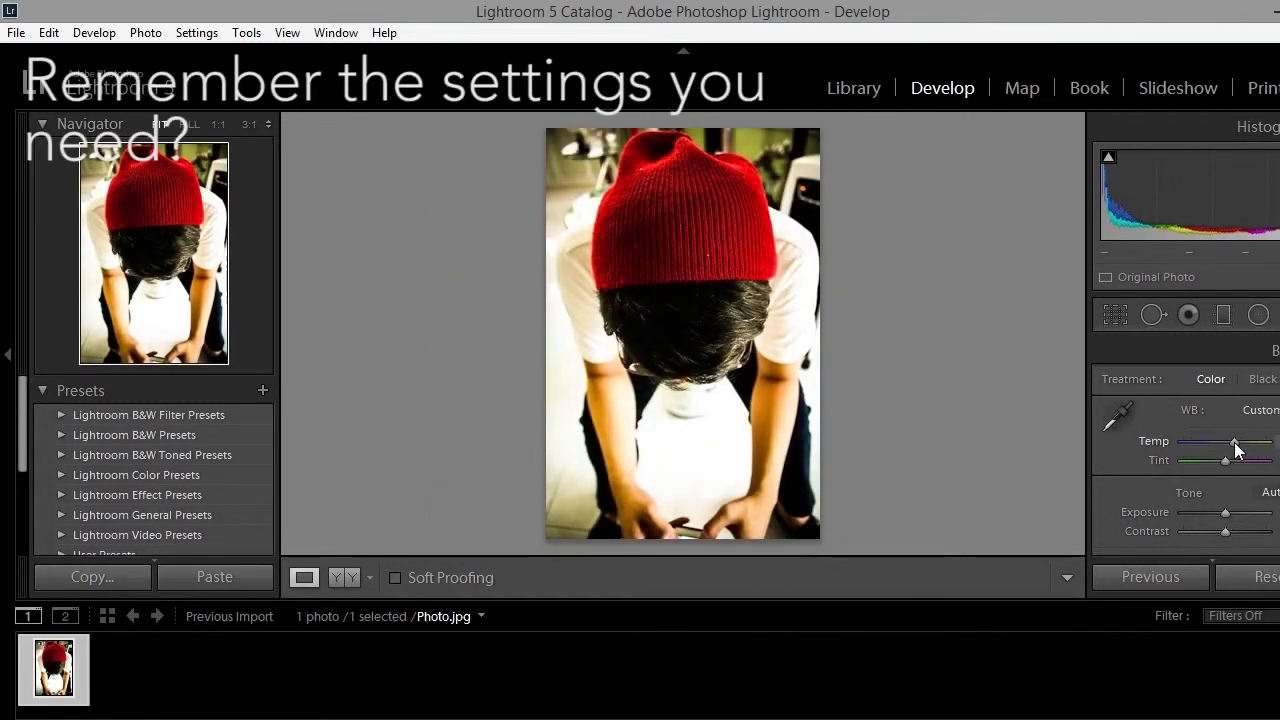
pyautogui.moveTo(1226, 512); pyautogui.dragTo(1242, 517)
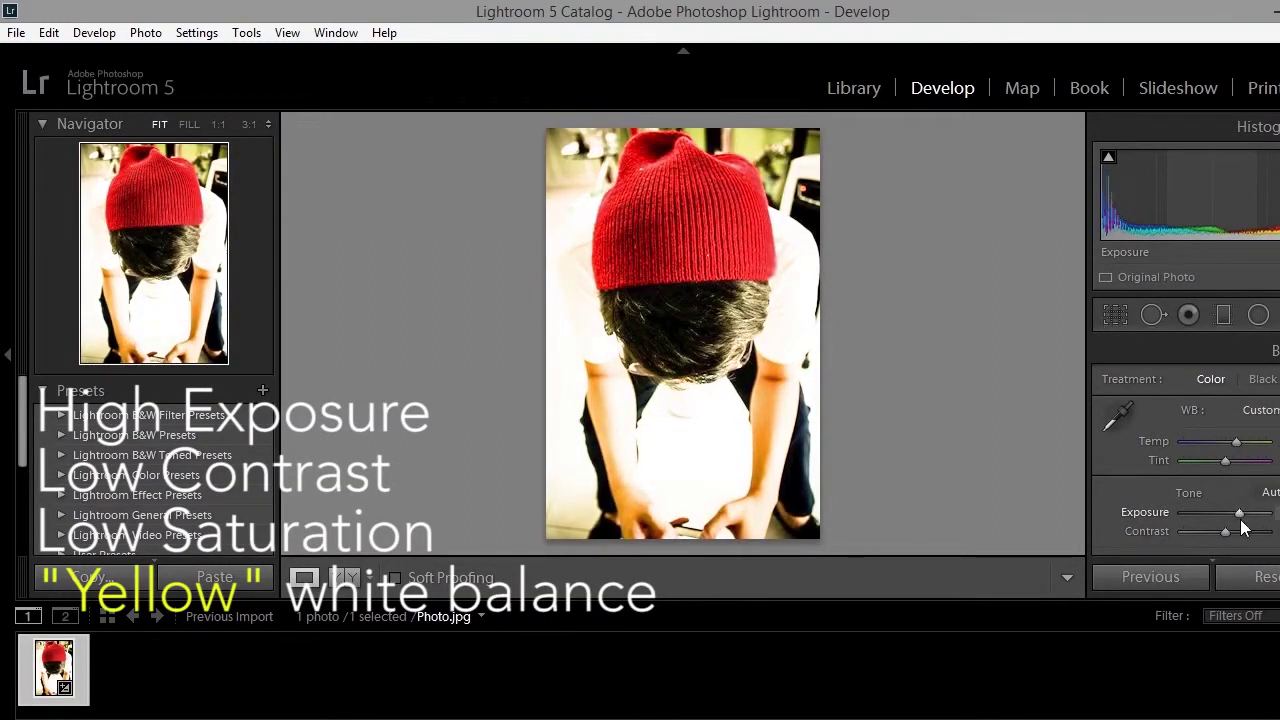
pyautogui.moveTo(1228, 532)
pyautogui.mouseDown()
pyautogui.moveTo(1189, 532)
pyautogui.moveTo(1204, 529)
pyautogui.mouseUp()
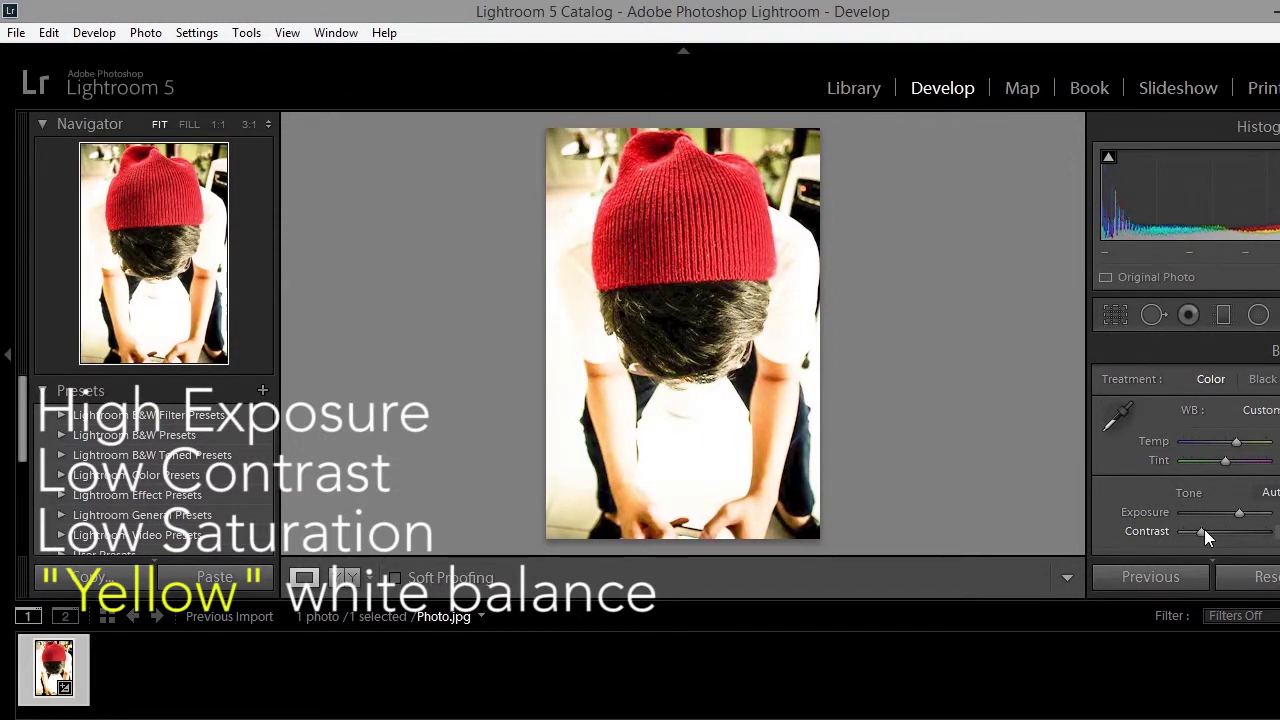
pyautogui.scroll(-3, 1204, 529)
pyautogui.moveTo(1225, 433)
pyautogui.mouseDown()
pyautogui.moveTo(1270, 433)
pyautogui.moveTo(1190, 447)
pyautogui.mouseUp()
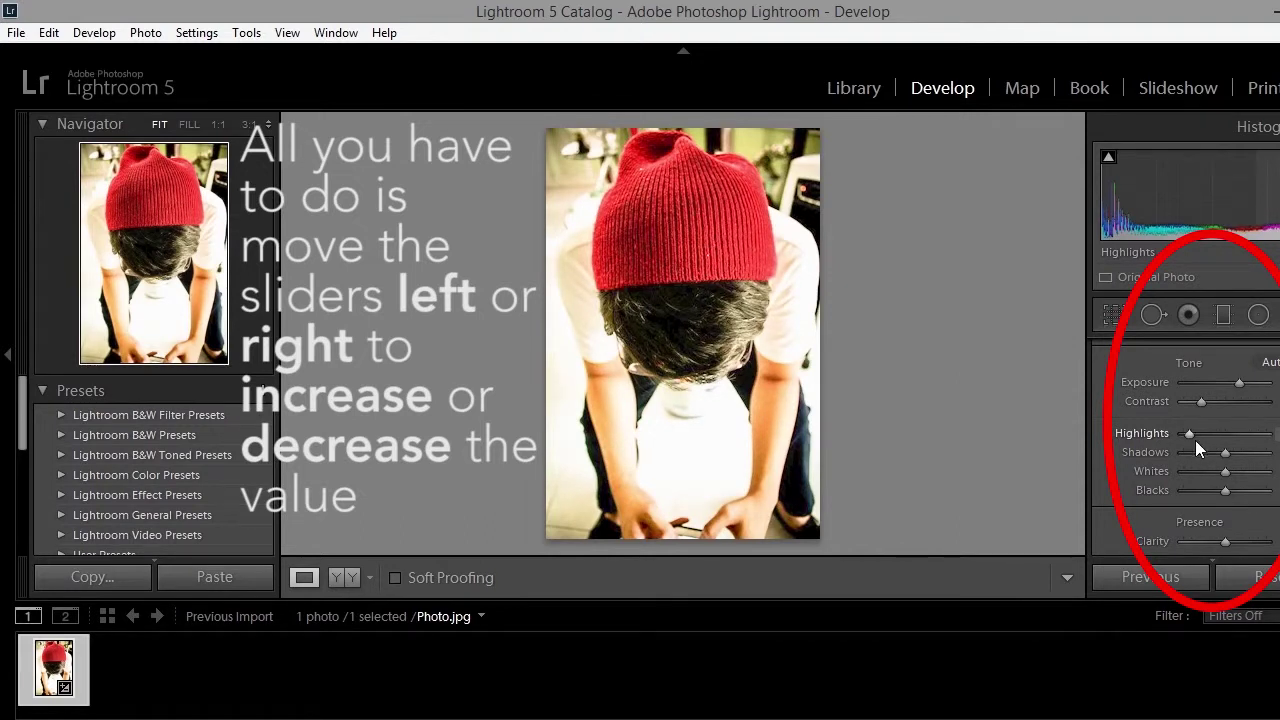
# Step: Lower Shadows, Whites and Blacks, raise Clarity, and reduce Saturation in the Basic panel
pyautogui.moveTo(1225, 452)
pyautogui.mouseDown()
pyautogui.moveTo(1192, 455)
pyautogui.moveTo(1205, 452)
pyautogui.mouseUp()
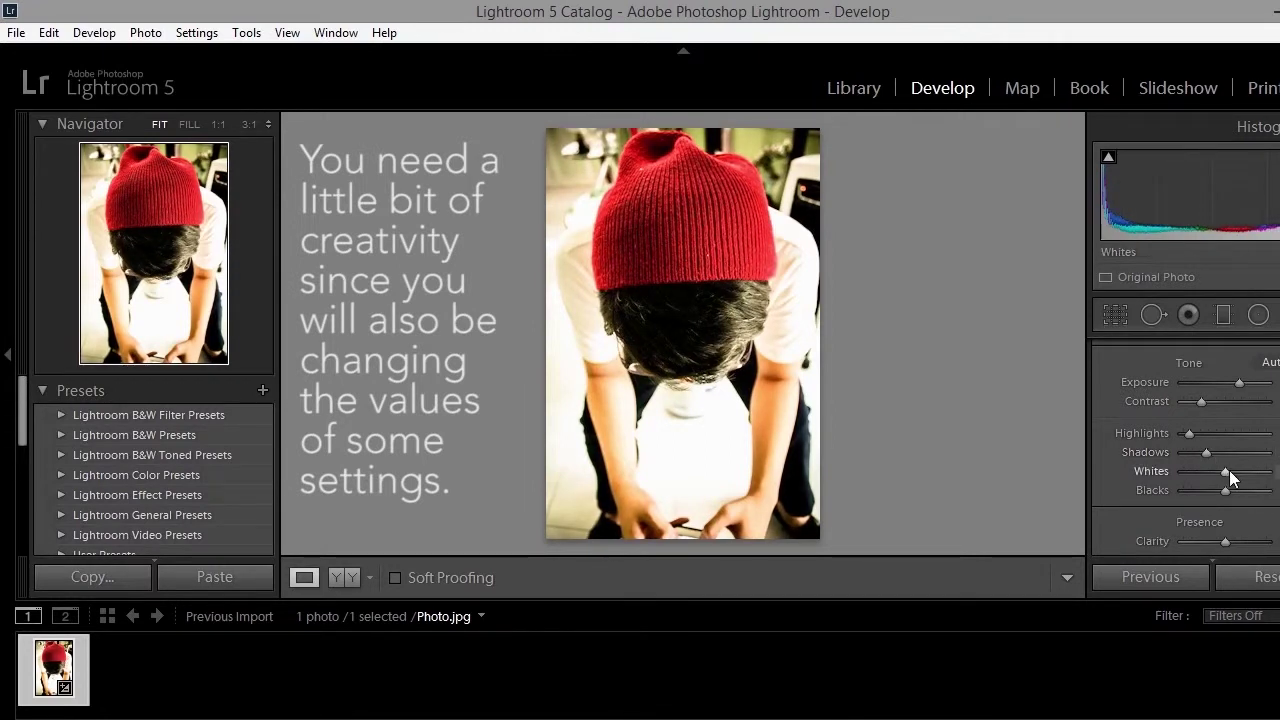
pyautogui.moveTo(1228, 470); pyautogui.dragTo(1219, 470)
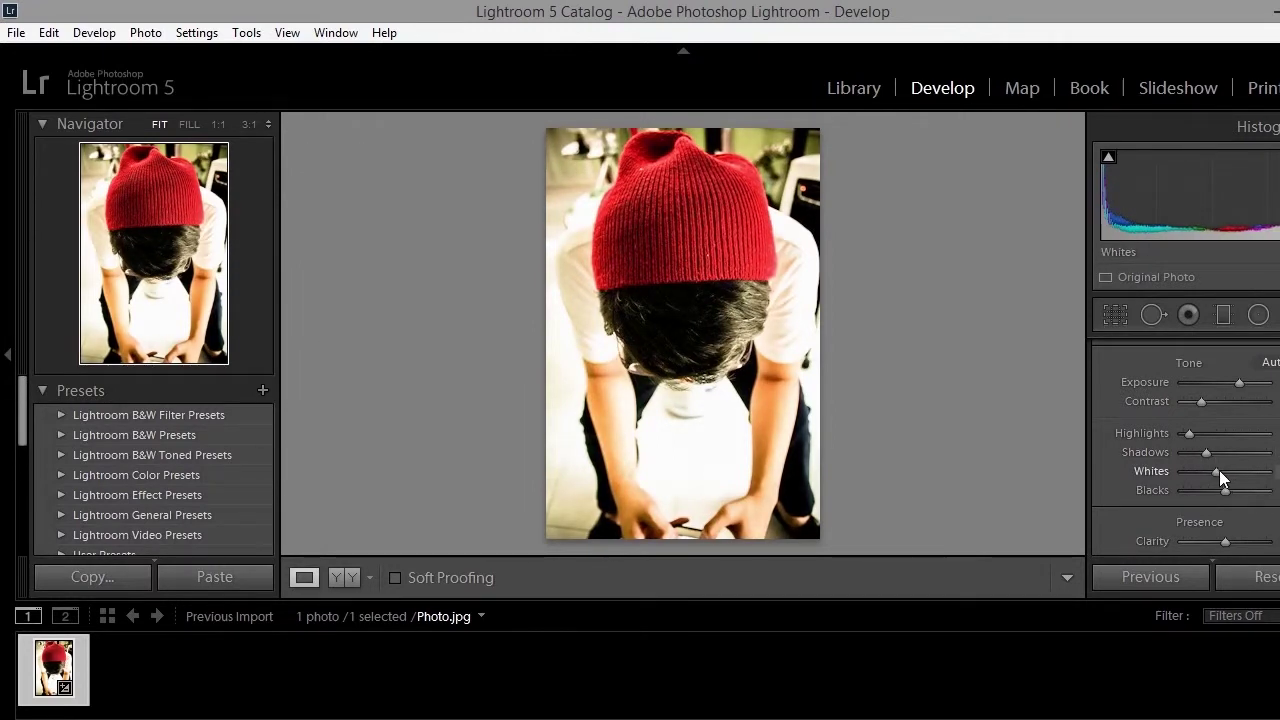
pyautogui.moveTo(1226, 490); pyautogui.dragTo(1208, 490)
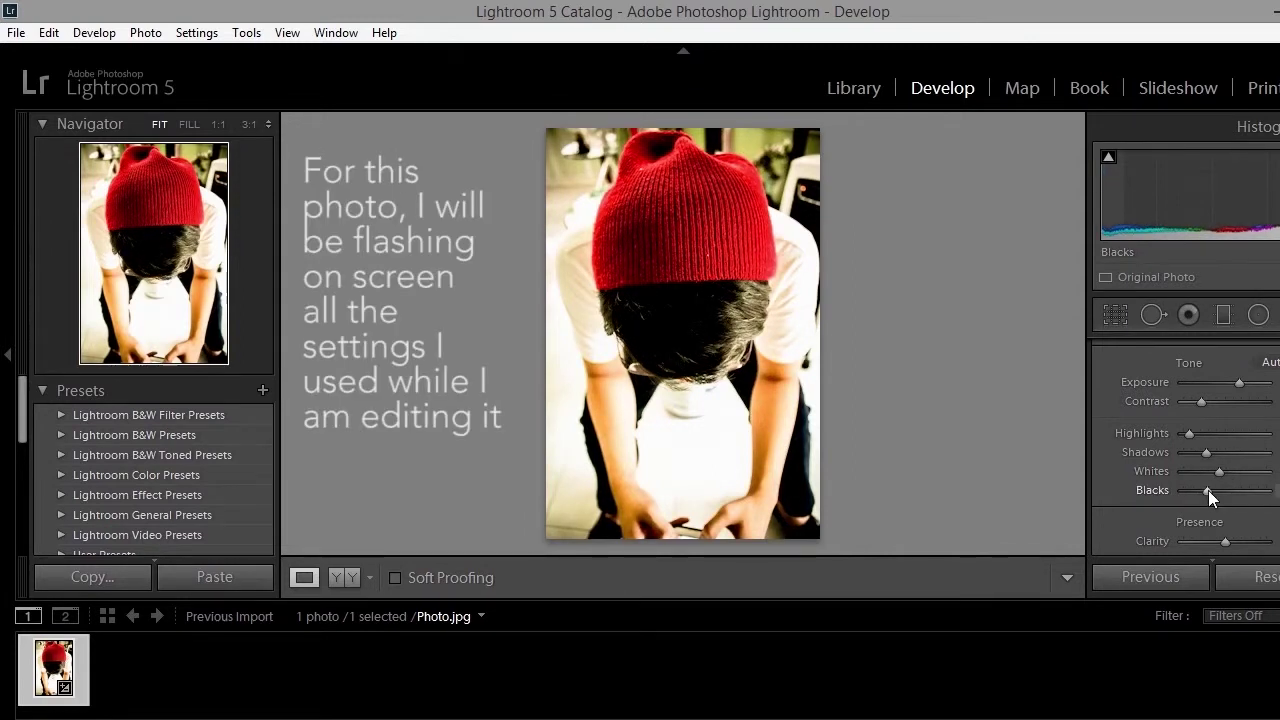
pyautogui.scroll(-3, 1185, 447)
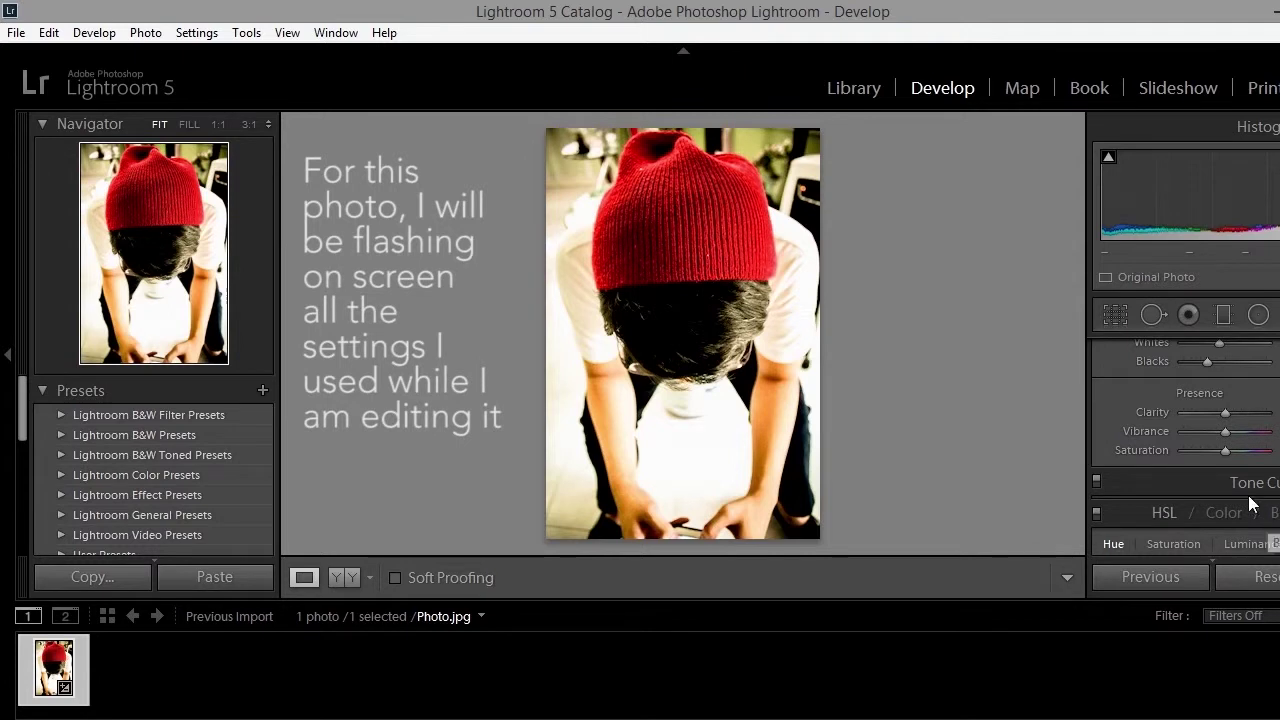
pyautogui.moveTo(1225, 413); pyautogui.dragTo(1240, 428)
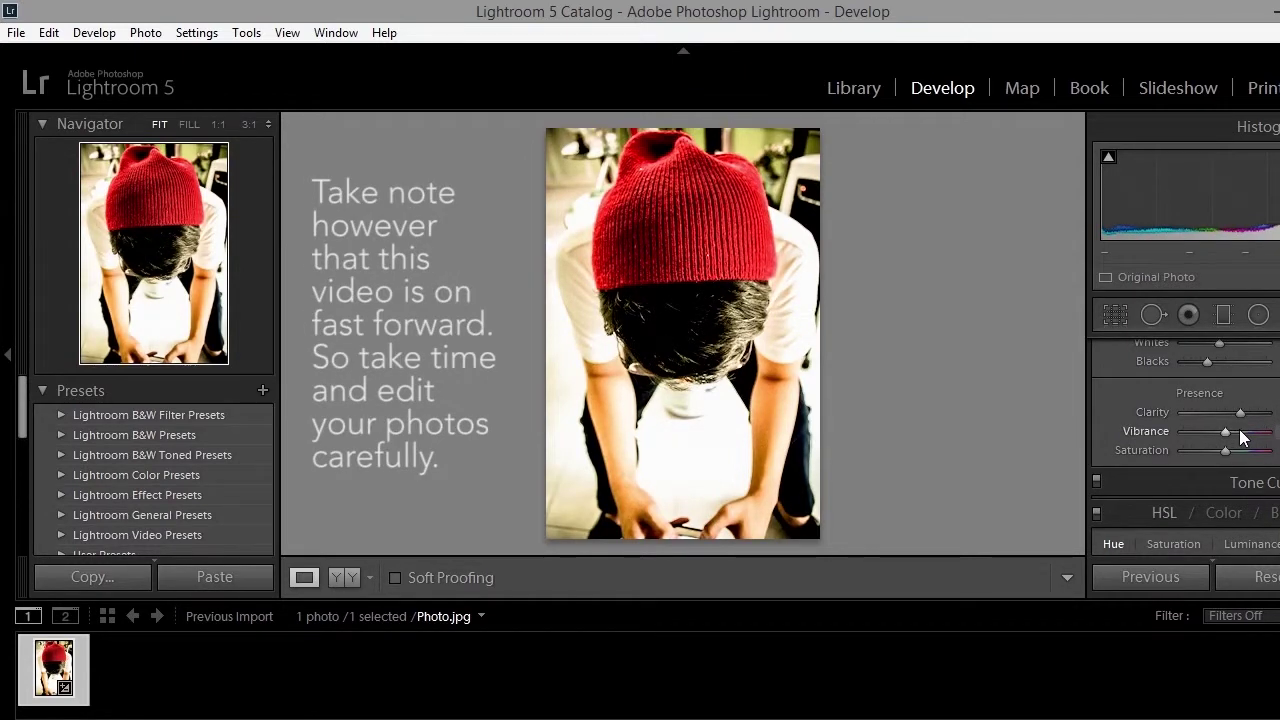
pyautogui.moveTo(1224, 450); pyautogui.dragTo(1218, 450)
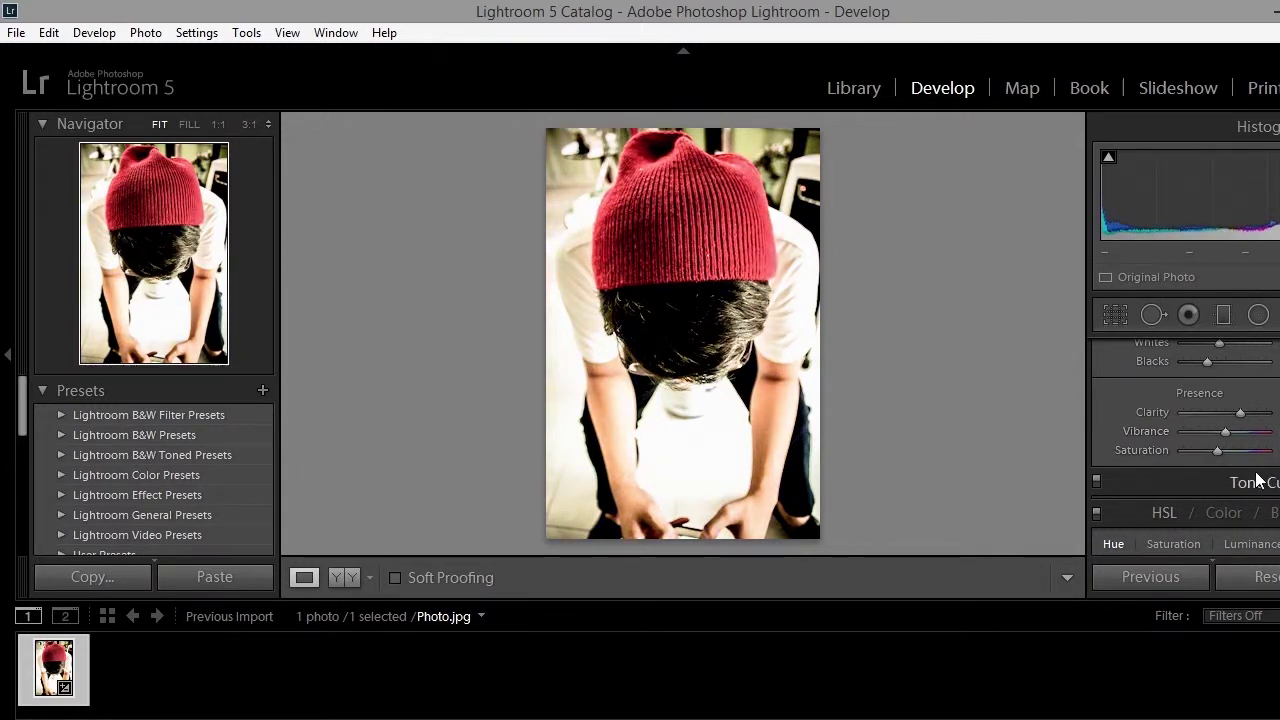
# Step: Increase the Detail panel's Sharpening Amount slightly
pyautogui.scroll(-2, 1250, 480)
pyautogui.scroll(-2, 1258, 480)
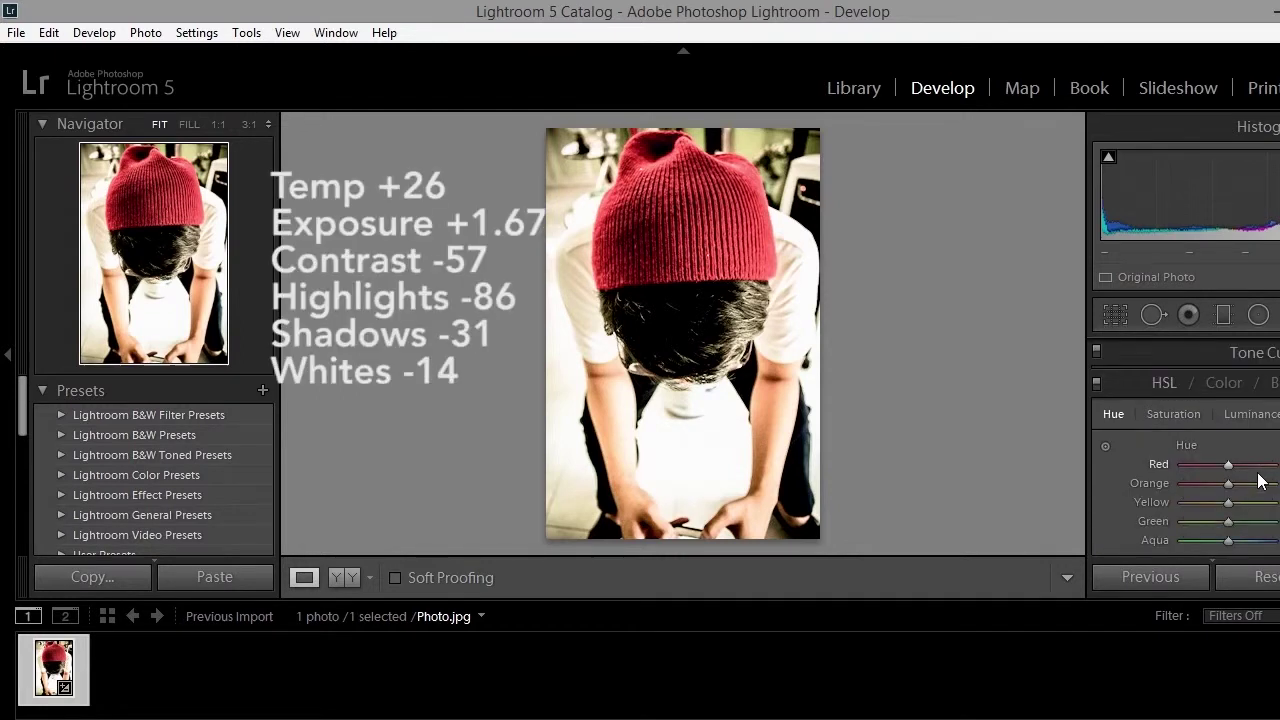
pyautogui.scroll(-2, 1258, 480)
pyautogui.scroll(-2, 1258, 480)
pyautogui.scroll(-2, 1258, 480)
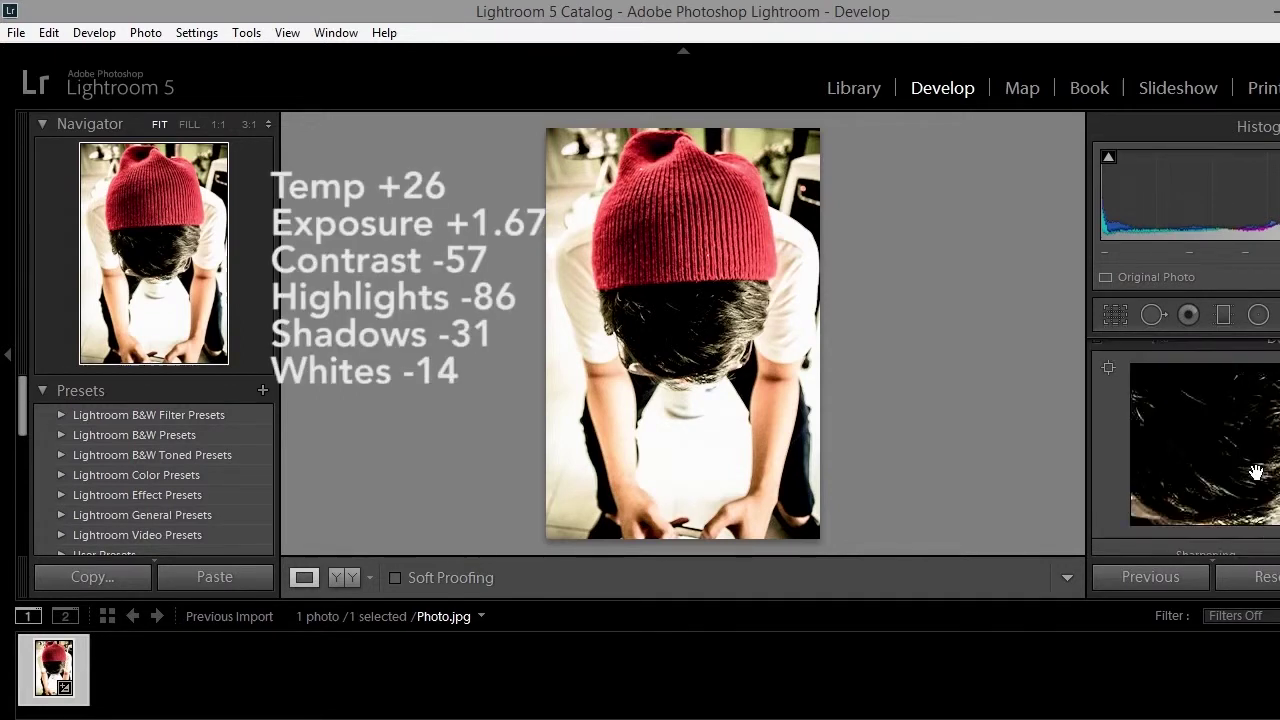
pyautogui.scroll(-2, 1258, 480)
pyautogui.moveTo(1183, 446); pyautogui.dragTo(1193, 445)
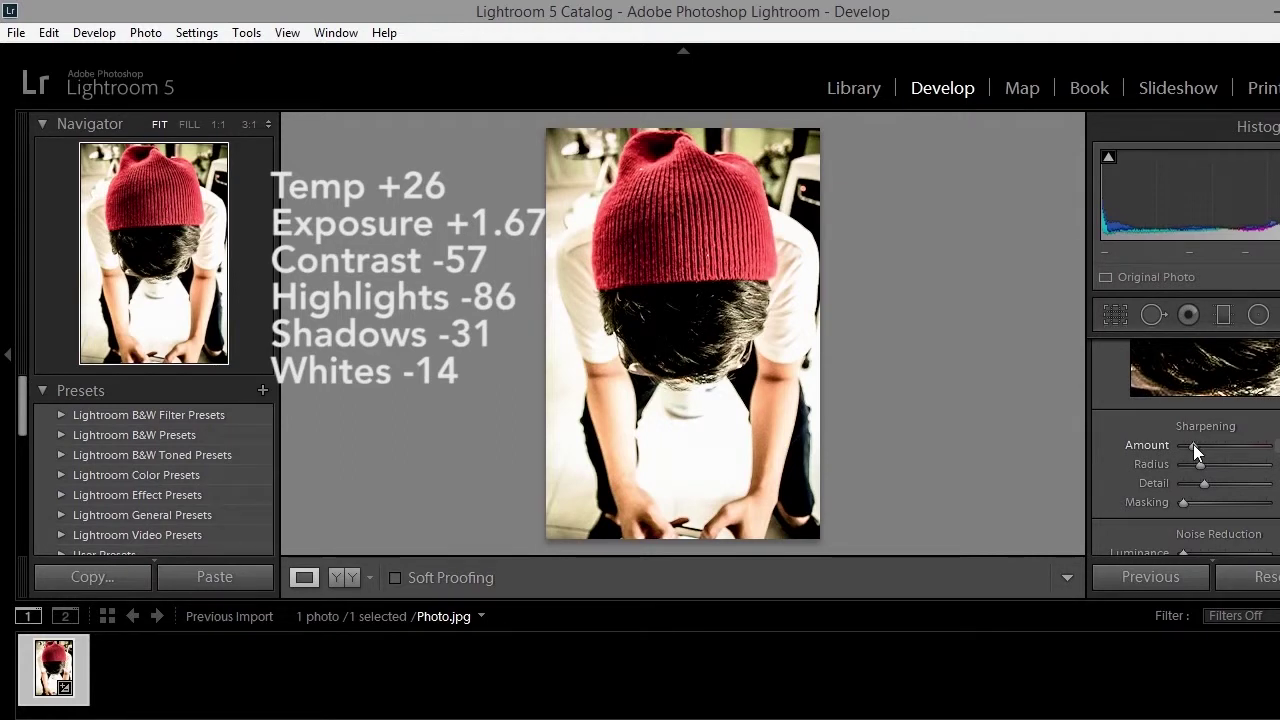
pyautogui.scroll(-1, 1230, 455)
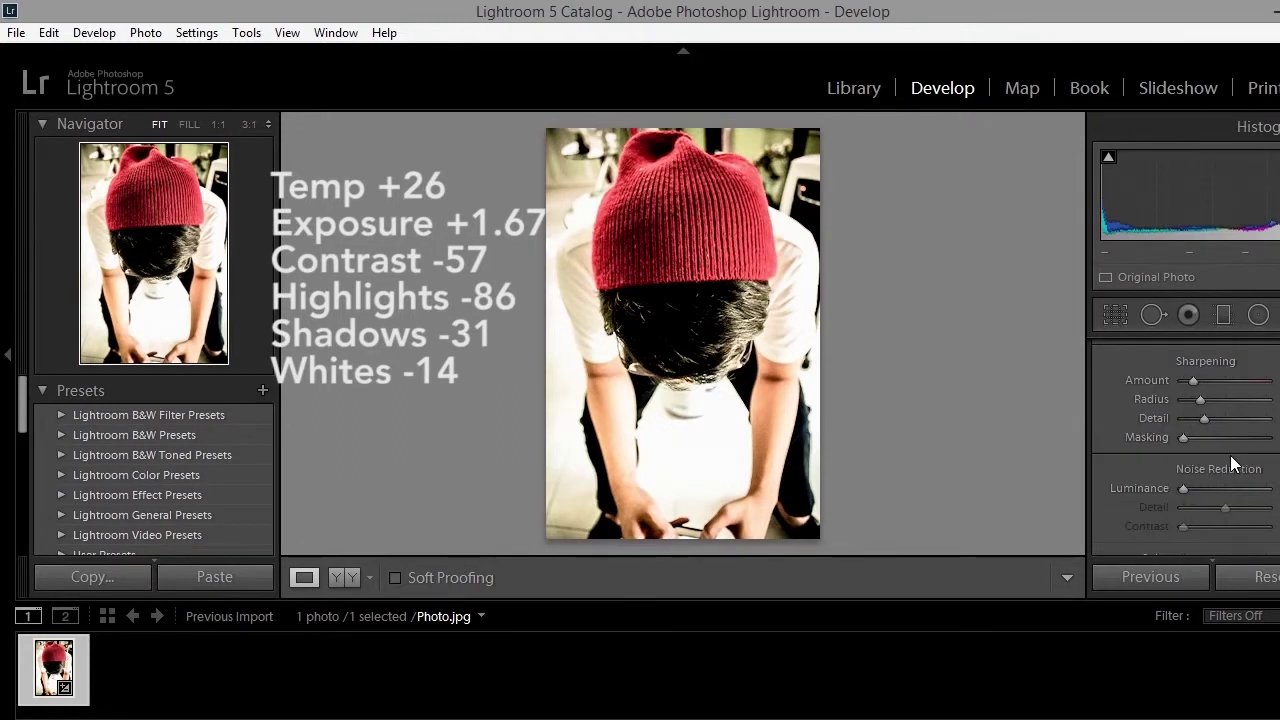
pyautogui.scroll(-2, 1230, 455)
pyautogui.scroll(-1, 1230, 455)
pyautogui.scroll(-2, 1230, 455)
pyautogui.scroll(-2, 1230, 455)
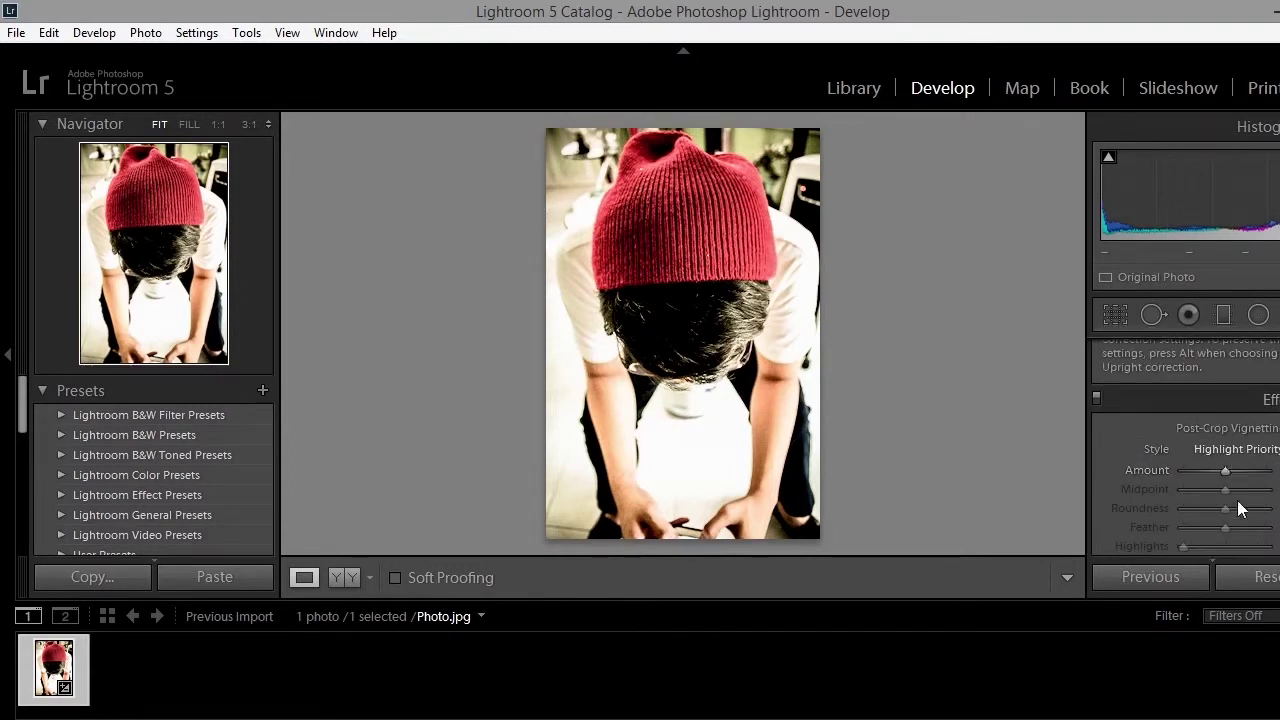
# Step: Set Post-Crop Vignetting to Amount -33, Midpoint 64, Roundness +52, Feather 36
pyautogui.moveTo(1224, 469); pyautogui.dragTo(1209, 469)
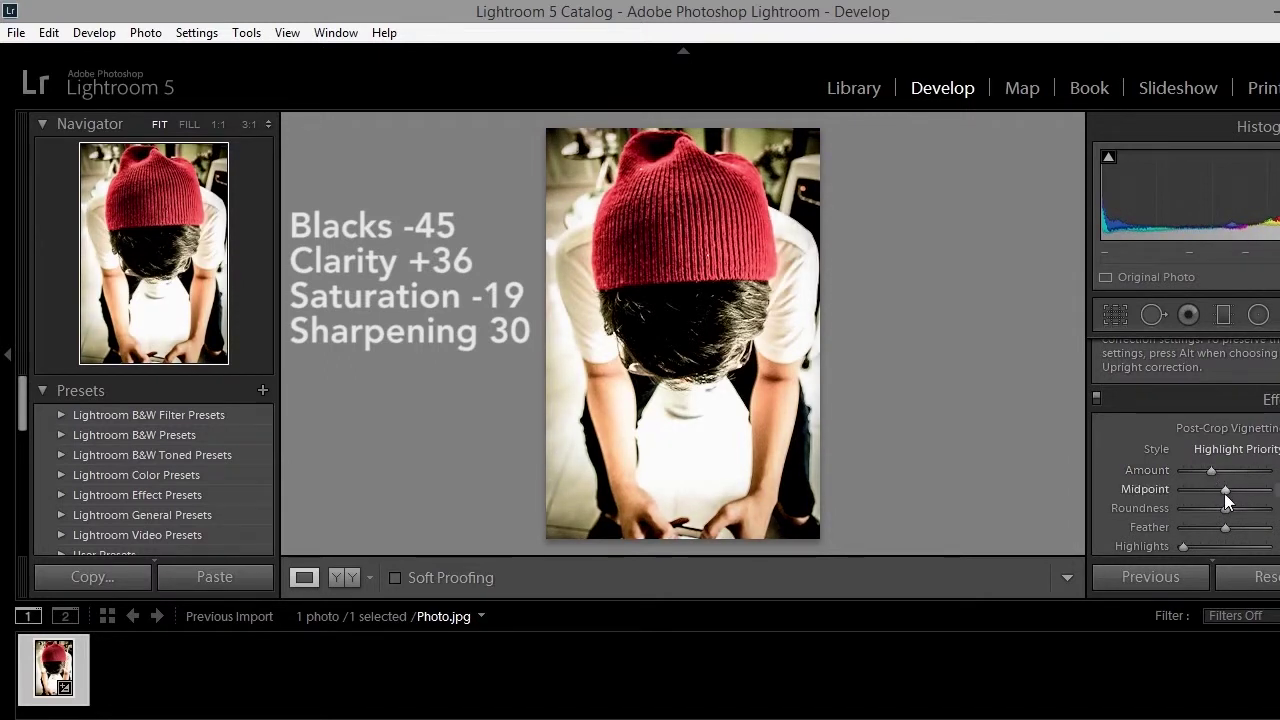
pyautogui.moveTo(1227, 489); pyautogui.dragTo(1237, 489)
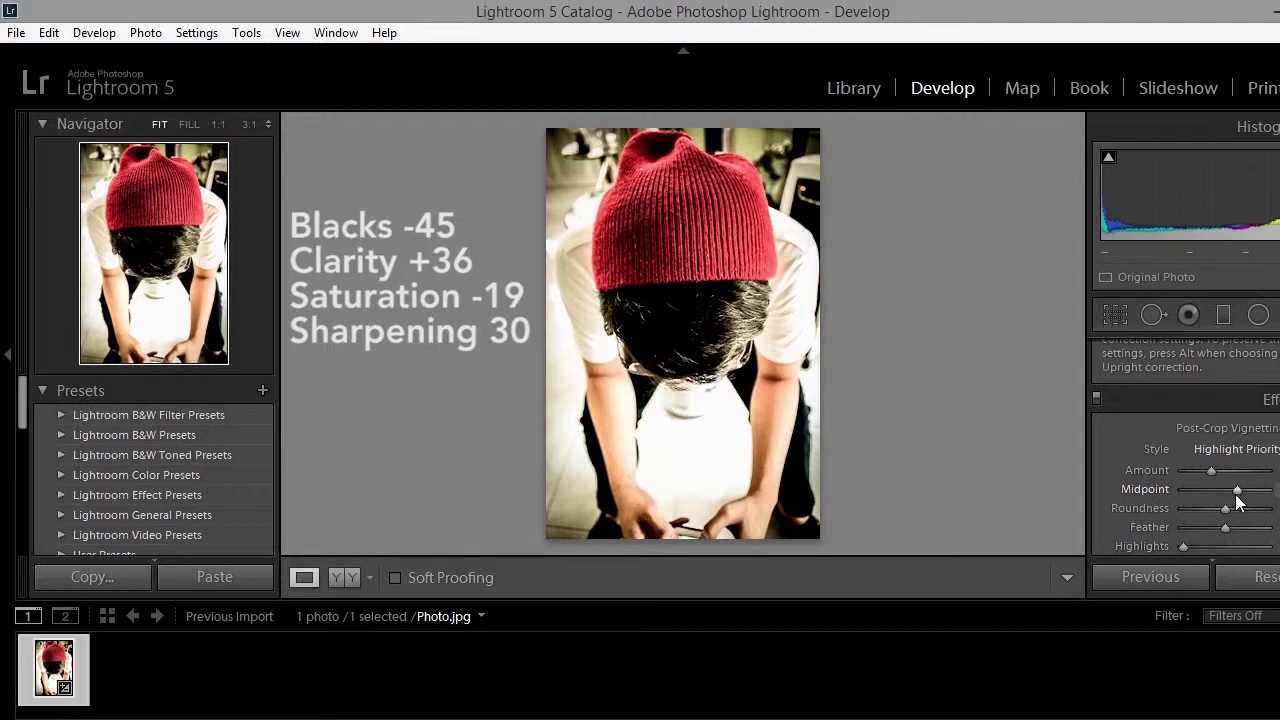
pyautogui.moveTo(1225, 508); pyautogui.dragTo(1250, 511)
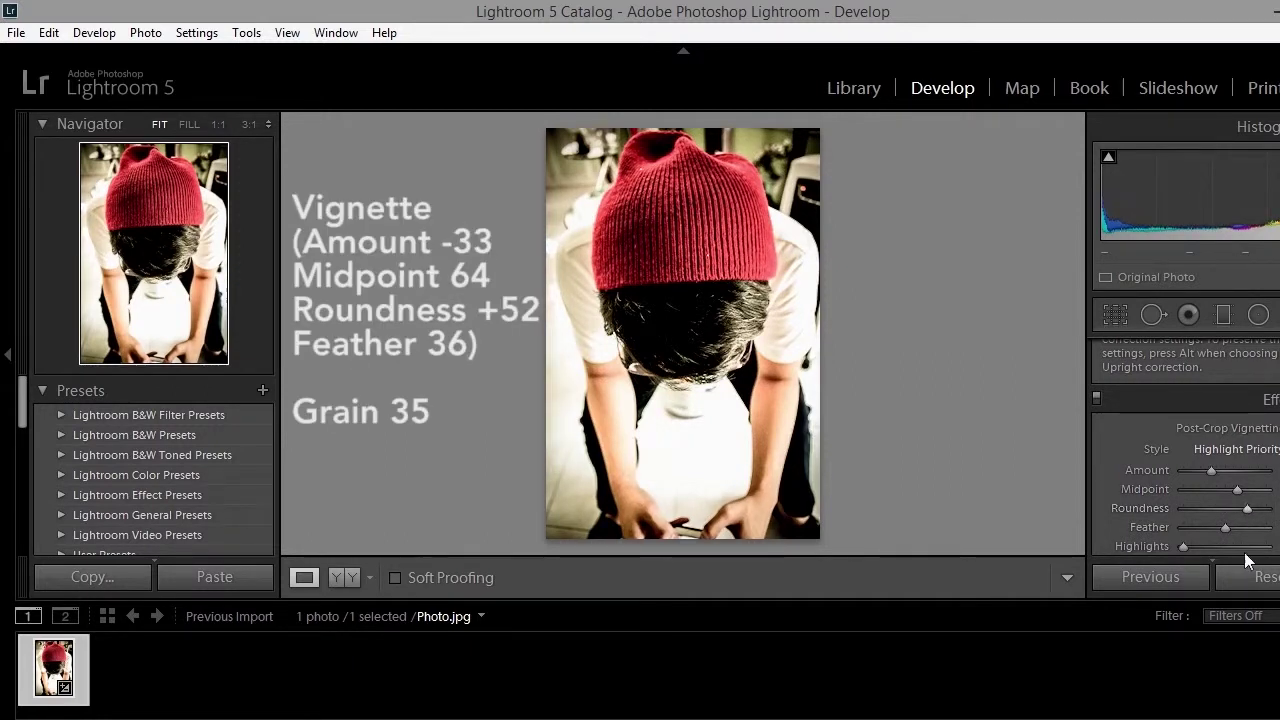
pyautogui.moveTo(1233, 526); pyautogui.dragTo(1213, 526)
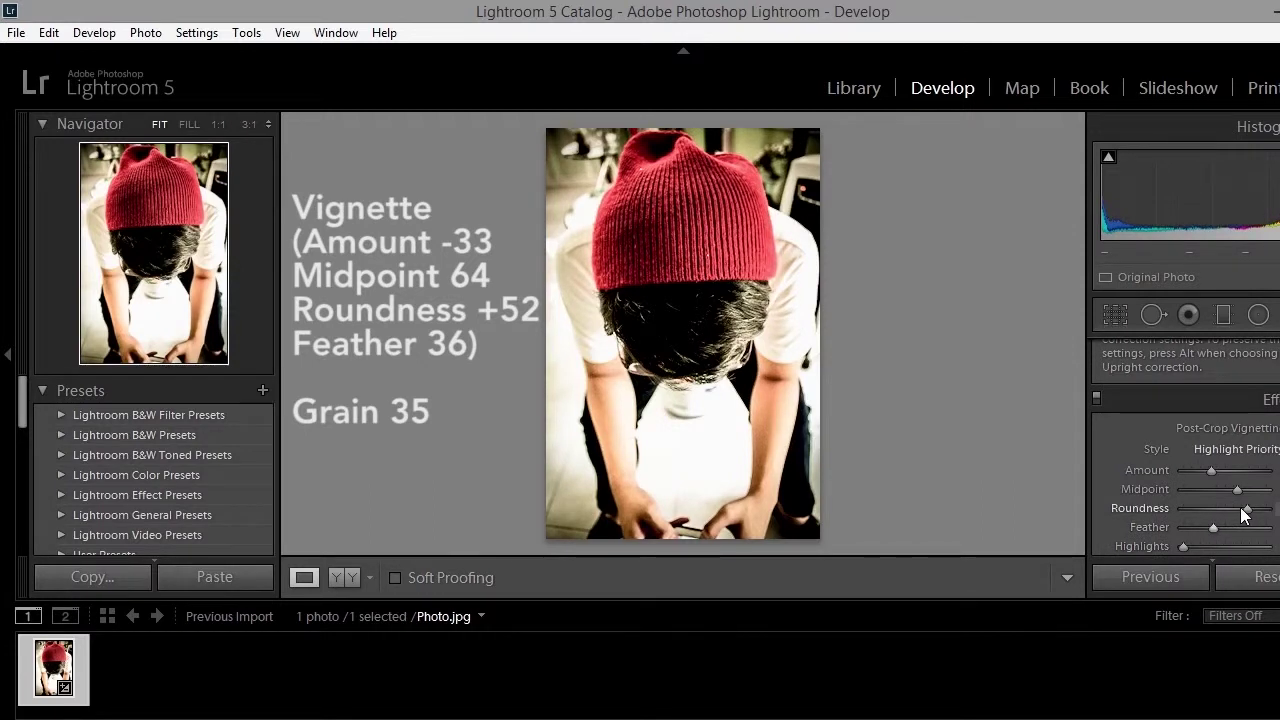
# Step: Set Grain Amount to 35 and check the hat at 1:1 before returning to Fit
pyautogui.scroll(-3, 1245, 515)
pyautogui.moveTo(1186, 469); pyautogui.dragTo(1206, 469)
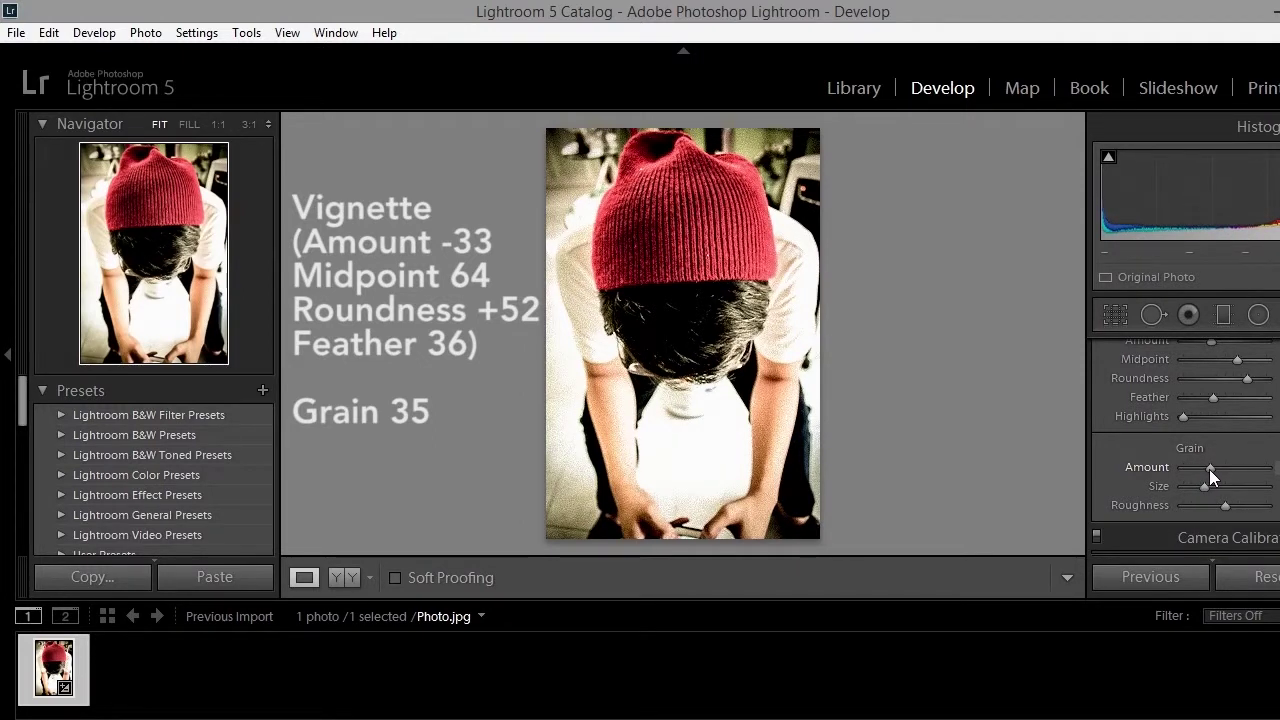
pyautogui.moveTo(1211, 469); pyautogui.dragTo(1190, 470)
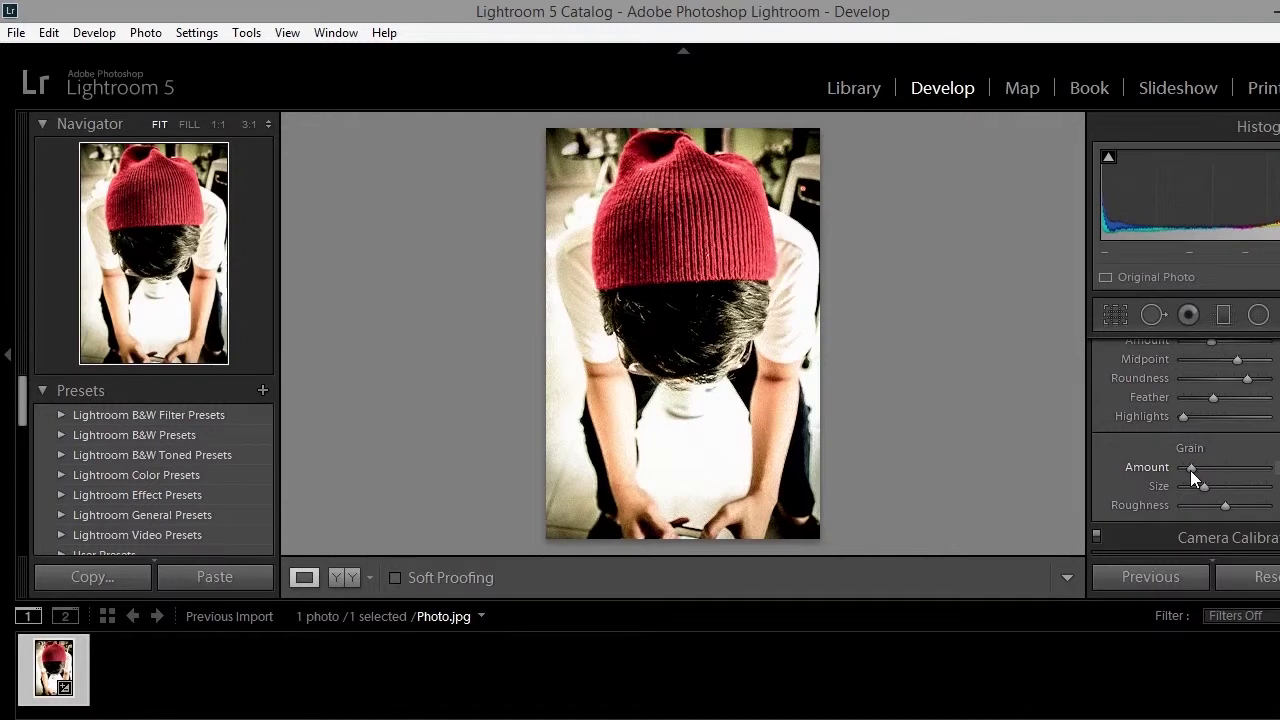
pyautogui.click(729, 366)
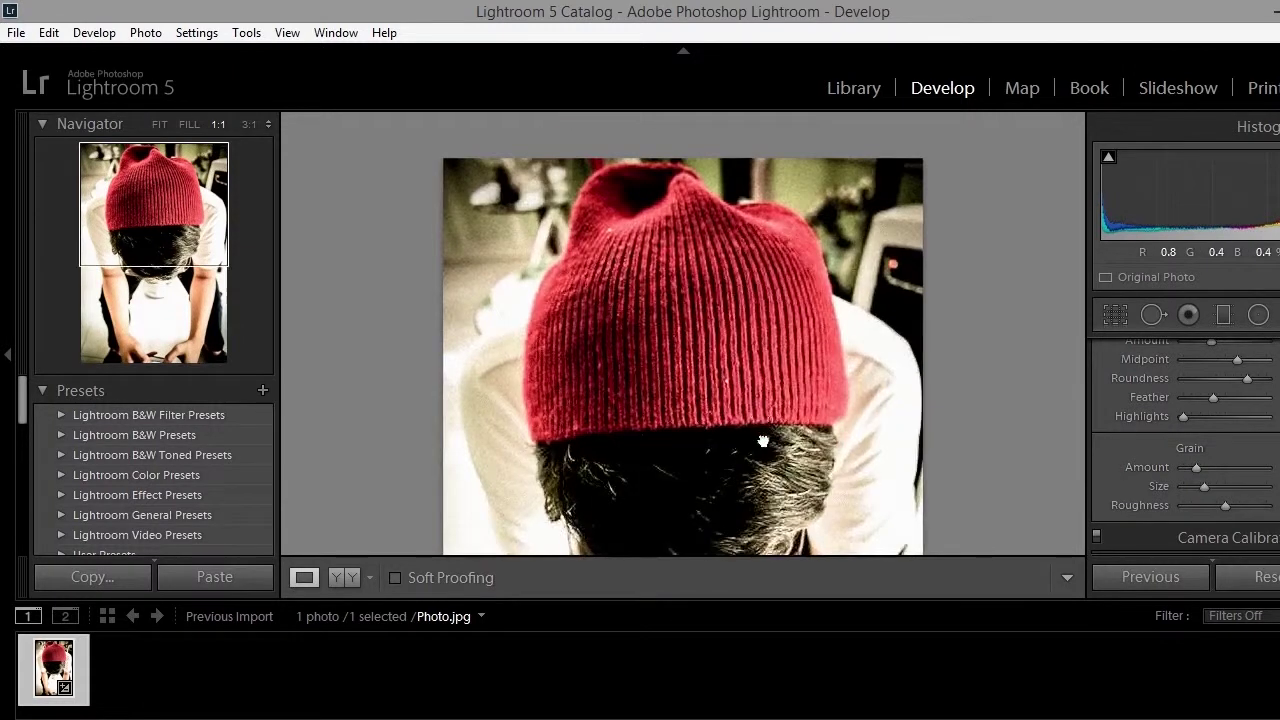
pyautogui.click(763, 441)
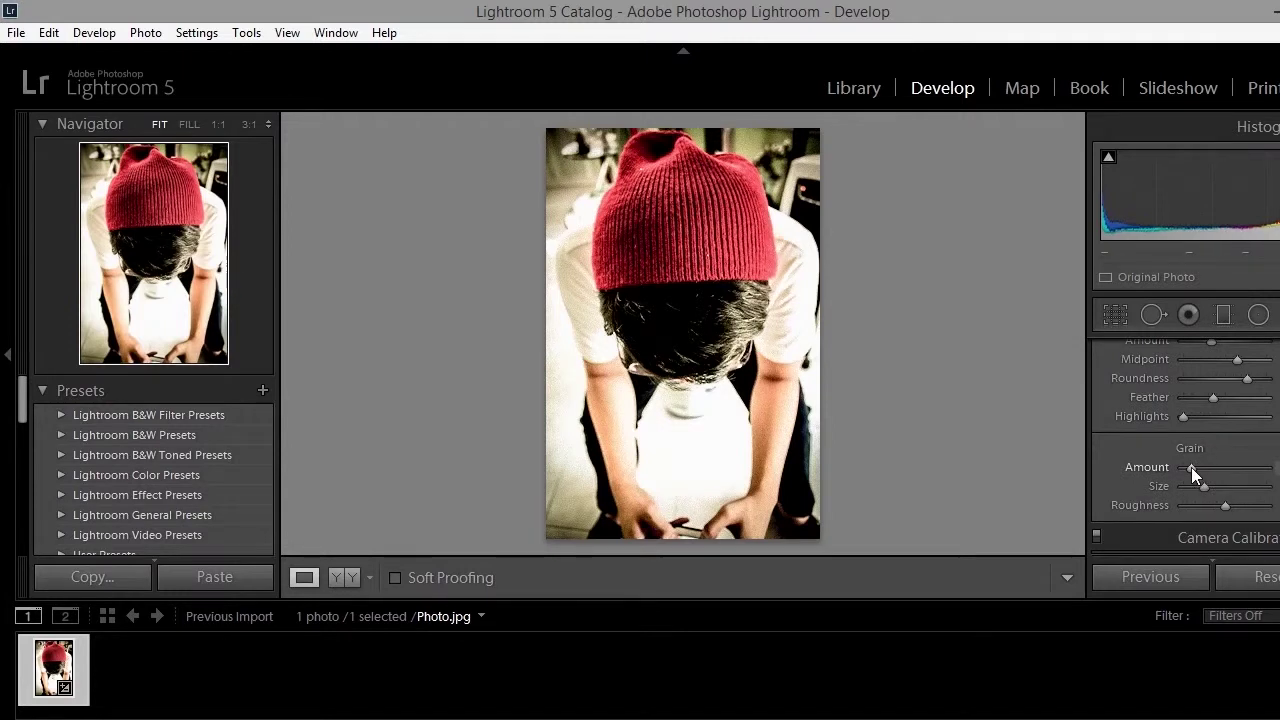
pyautogui.click(16, 32)
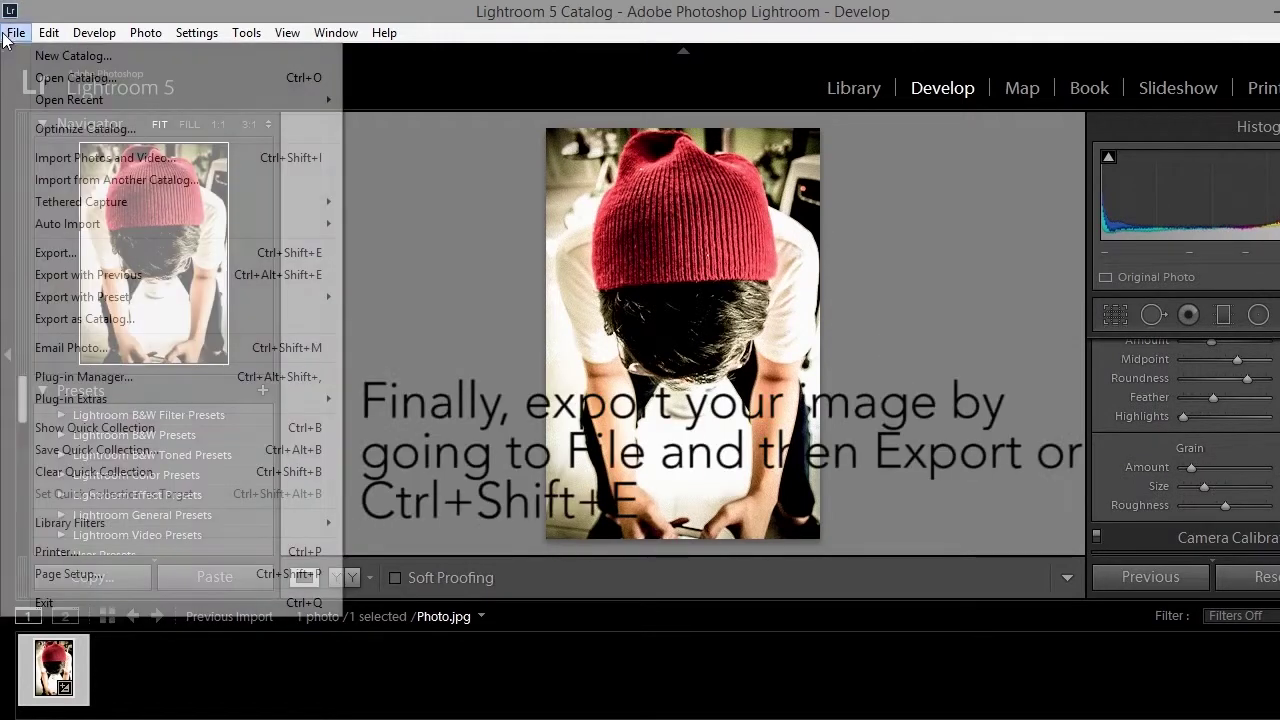
# Step: Export the photo as a quality-100 JPEG to C:\ under a unique new name
pyautogui.click(73, 253)
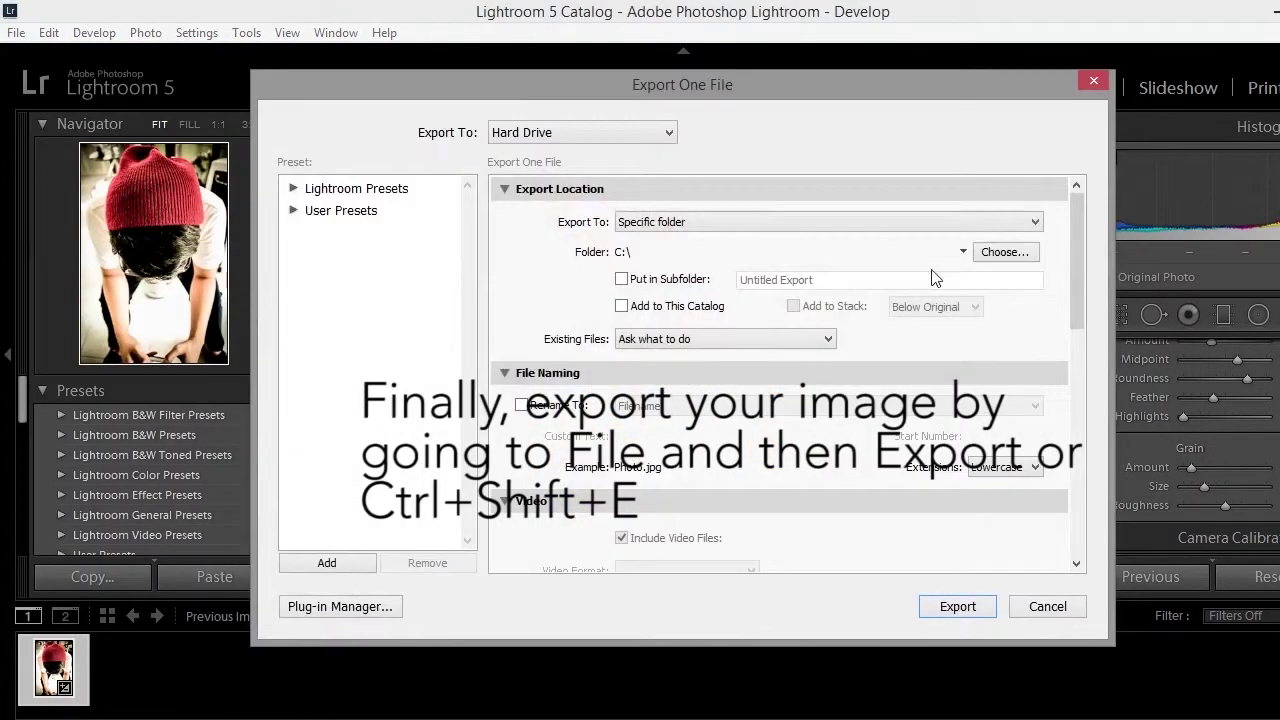
pyautogui.moveTo(1076, 285); pyautogui.dragTo(1064, 411)
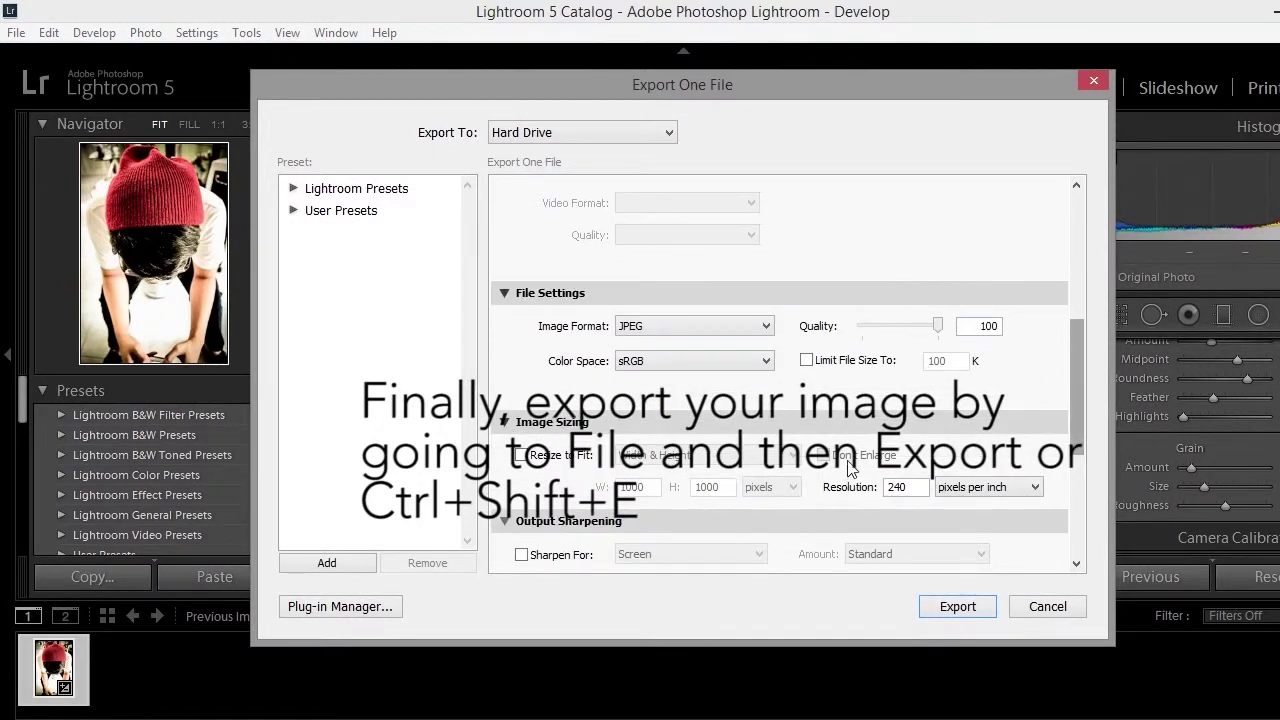
pyautogui.scroll(-1, 1071, 383)
pyautogui.moveTo(1071, 393); pyautogui.dragTo(1072, 545)
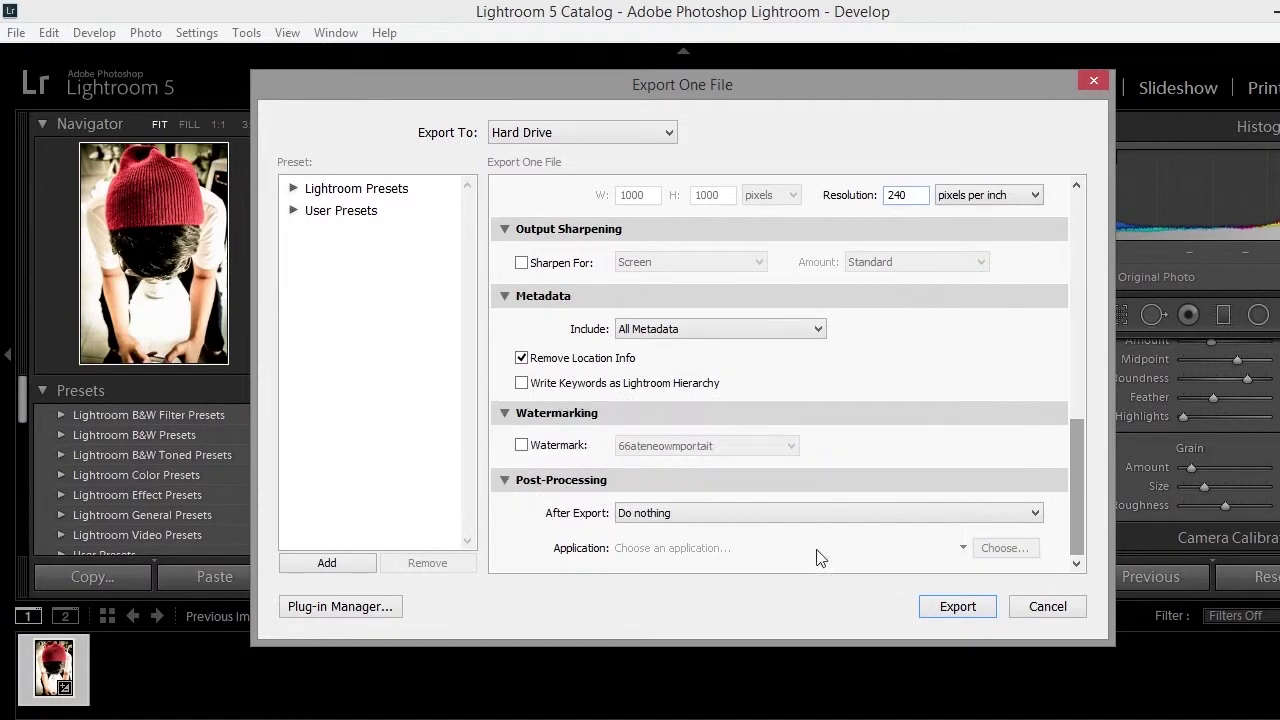
pyautogui.click(957, 606)
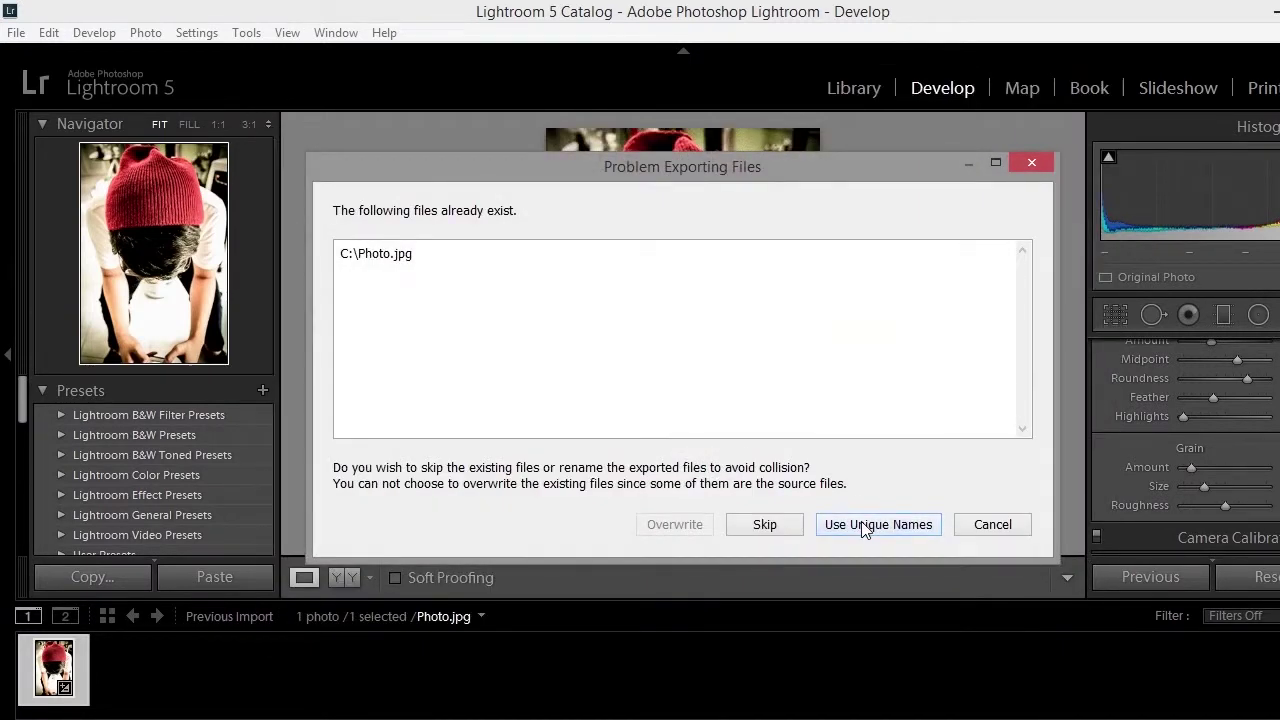
pyautogui.click(866, 525)
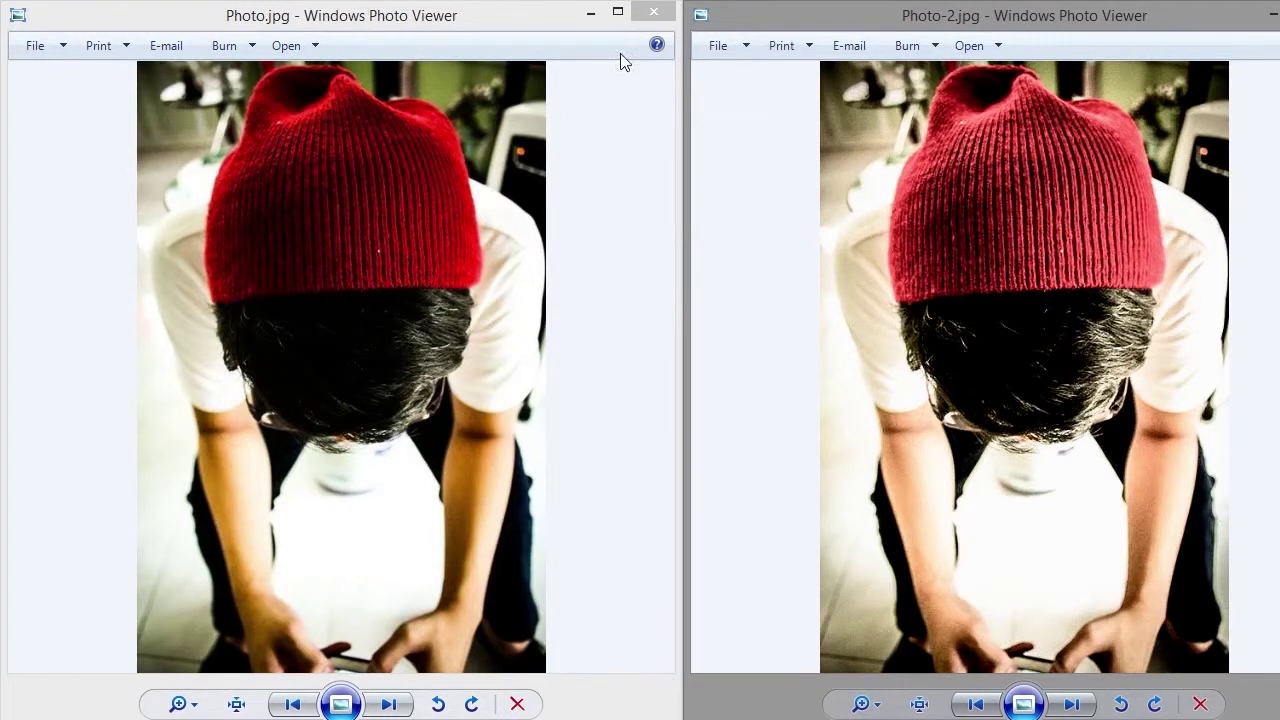
# Step: Close the original Photo.jpg viewer window, leaving Photo-2.jpg open
pyautogui.click(650, 14)
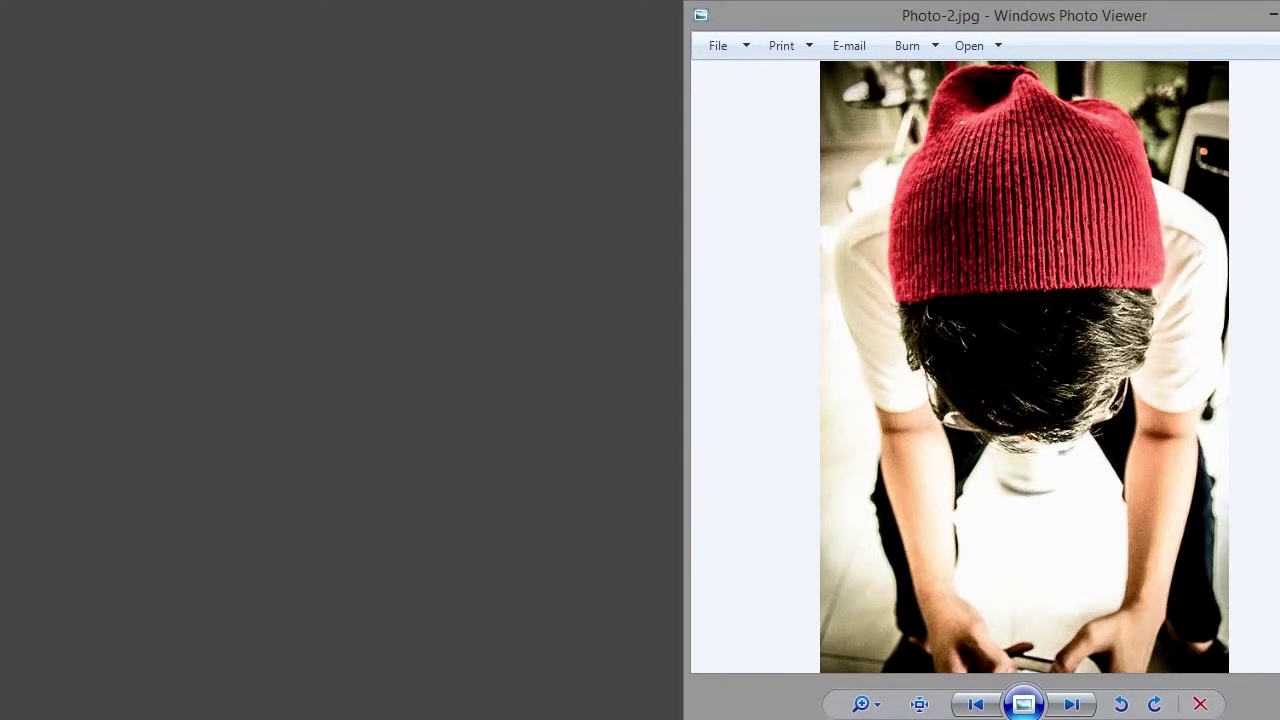